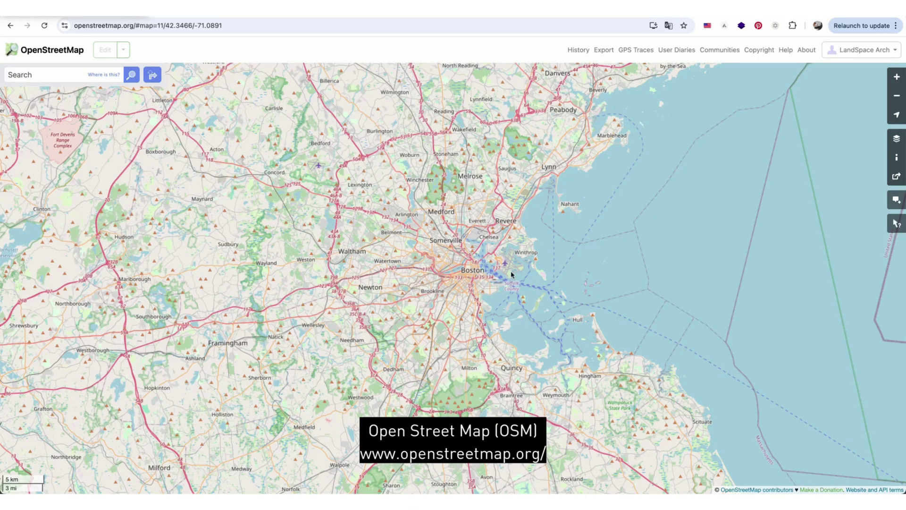
# Zoom and pan OpenStreetMap to frame Fenway and Longwood up close, and show the map layer styles.
pyautogui.scroll(5, 481, 299)
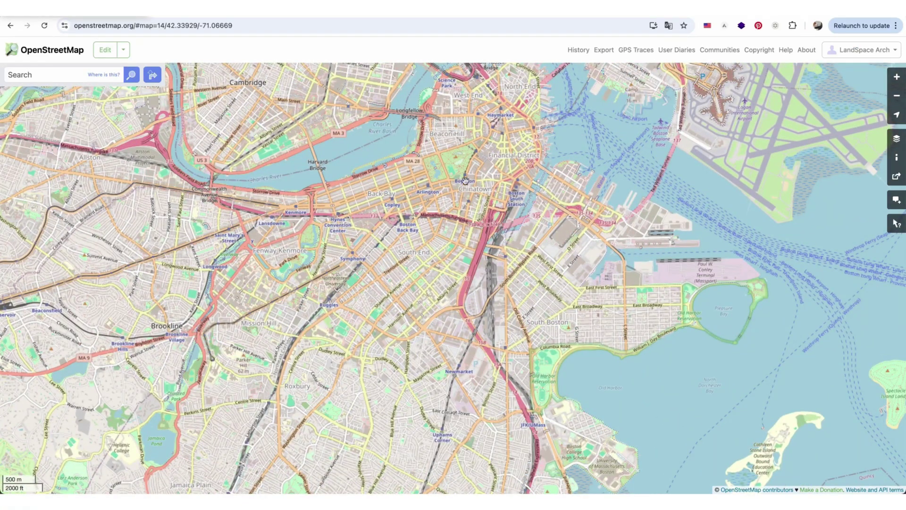
pyautogui.scroll(4, 191, 283)
pyautogui.moveTo(191, 283); pyautogui.dragTo(192, 337)
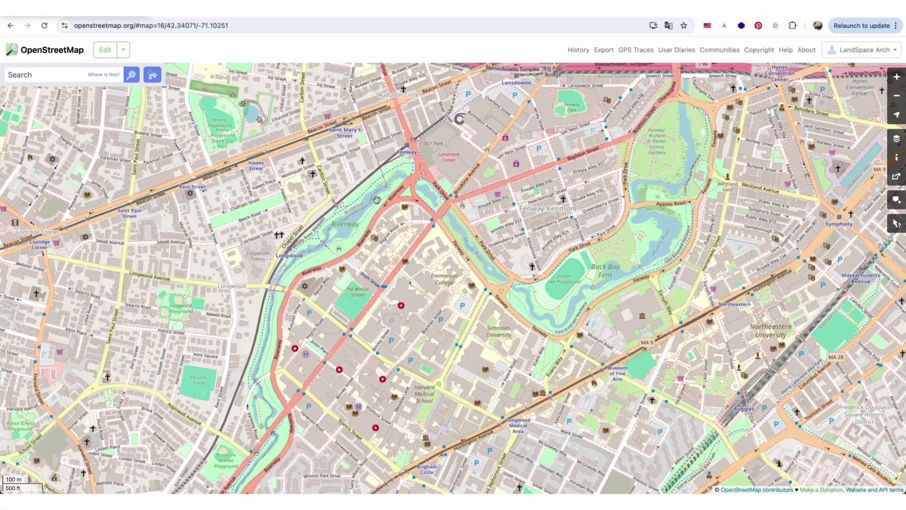
pyautogui.moveTo(386, 253); pyautogui.dragTo(429, 229)
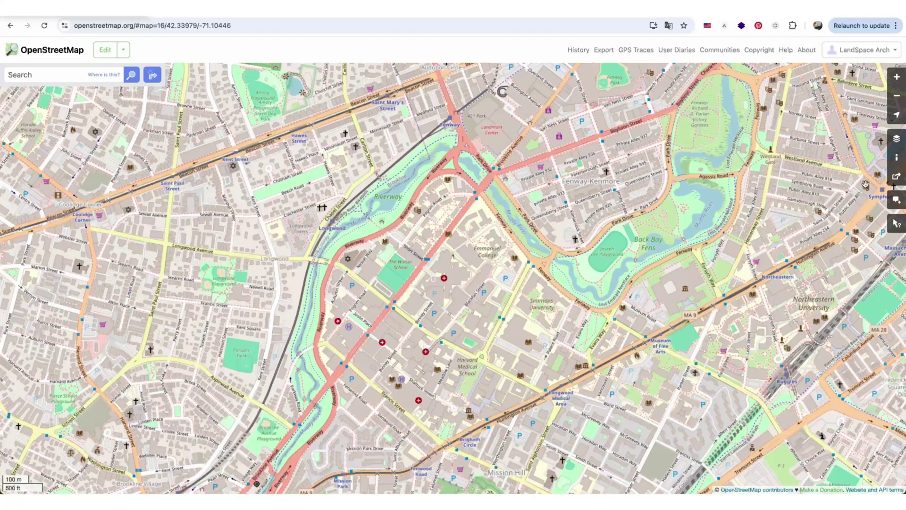
pyautogui.click(896, 138)
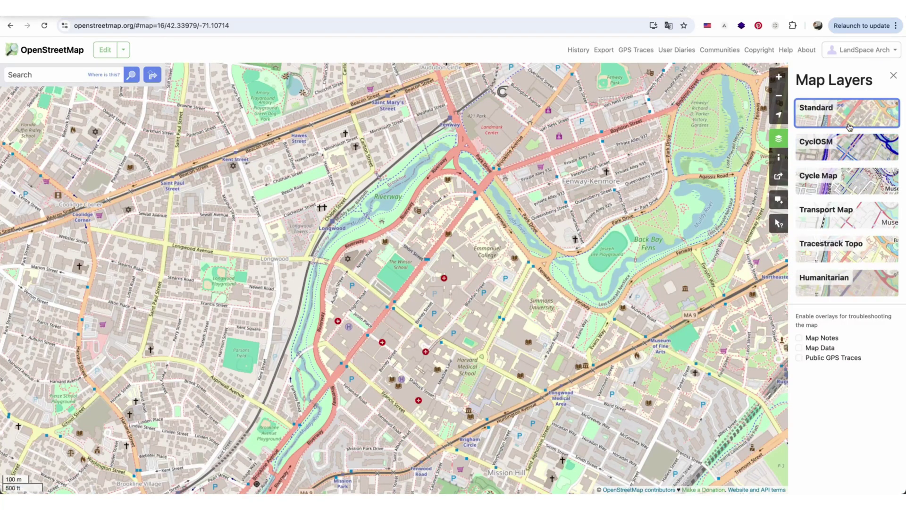
# Try the CyclOSM and Cycle Map styles with Map Data and Public GPS Traces overlays.
pyautogui.click(841, 155)
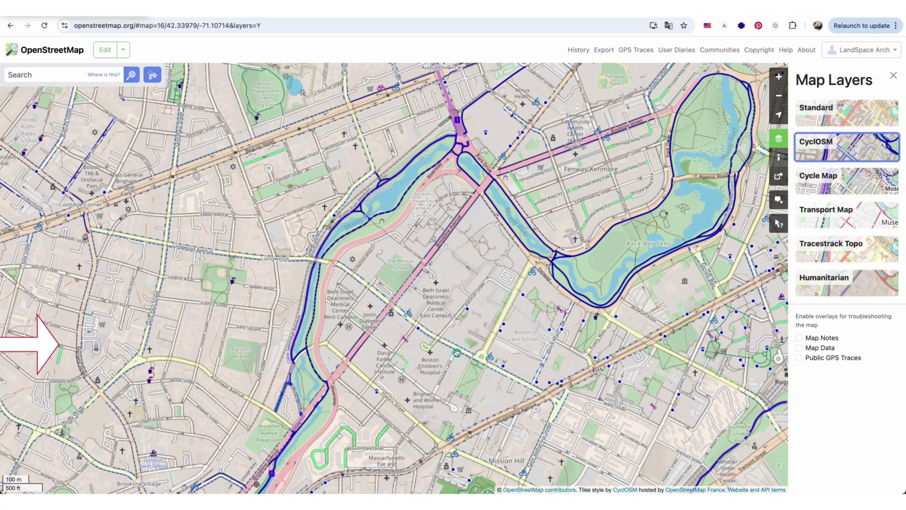
pyautogui.click(847, 180)
pyautogui.click(799, 348)
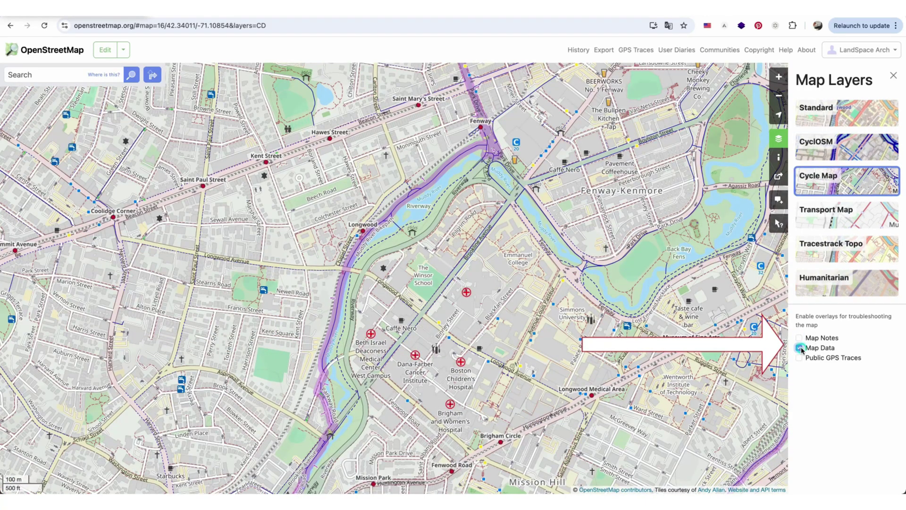
pyautogui.click(806, 358)
pyautogui.scroll(5, 413, 302)
# Inspect the tags of a crosswalk way and the Overholt Building node.
pyautogui.click(297, 231)
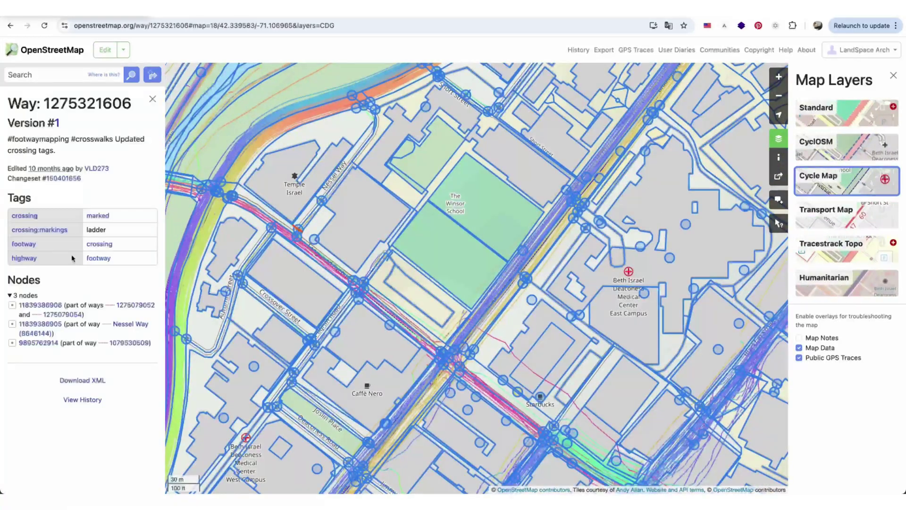
pyautogui.scroll(-2, 547, 276)
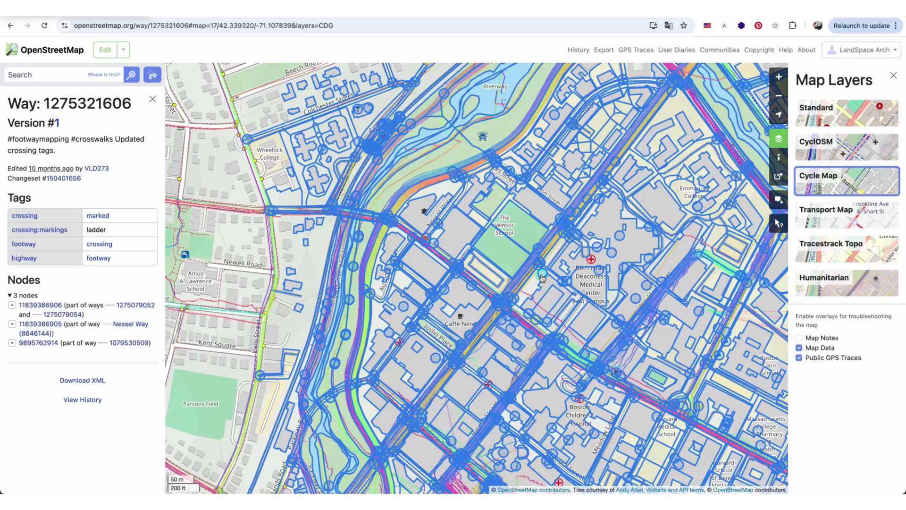
pyautogui.click(543, 276)
pyautogui.moveTo(6, 98); pyautogui.dragTo(67, 126)
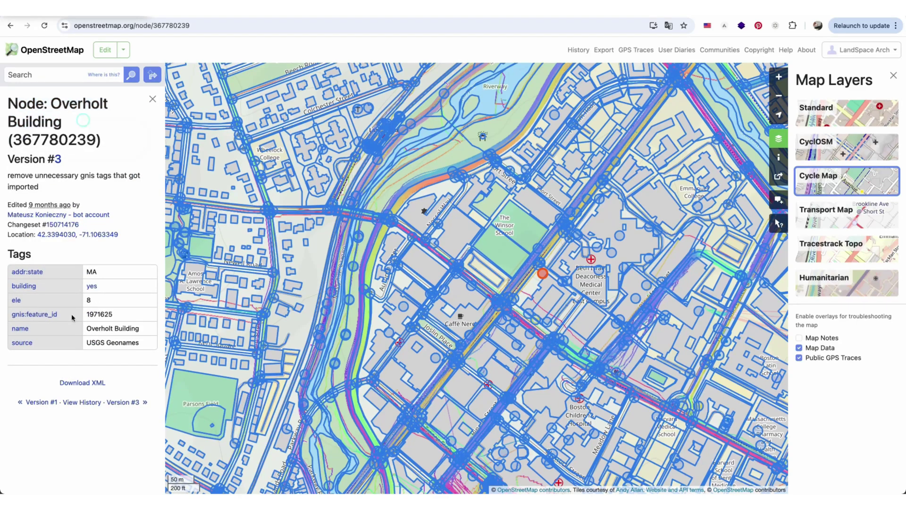
# Turn off the GPS traces and map data overlays, leaving Standard with sidewalk way 962402925 shown.
pyautogui.click(799, 358)
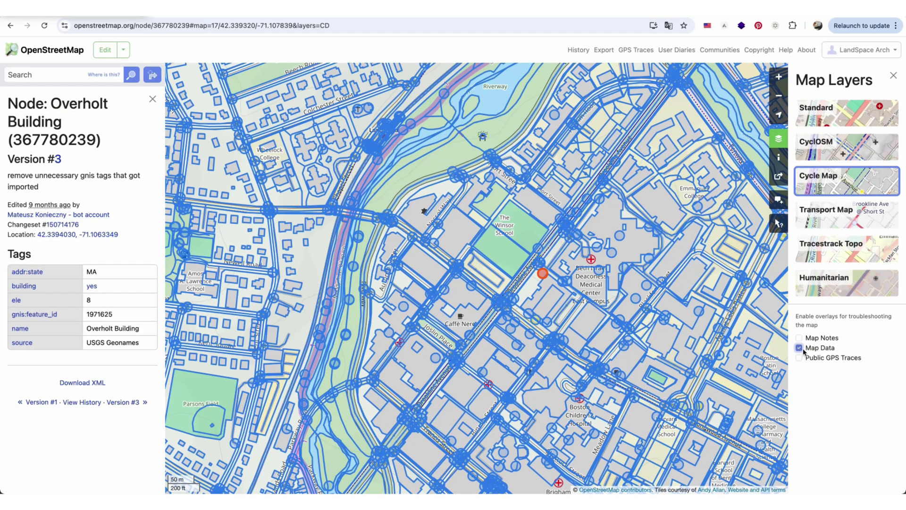
pyautogui.click(799, 348)
pyautogui.click(800, 357)
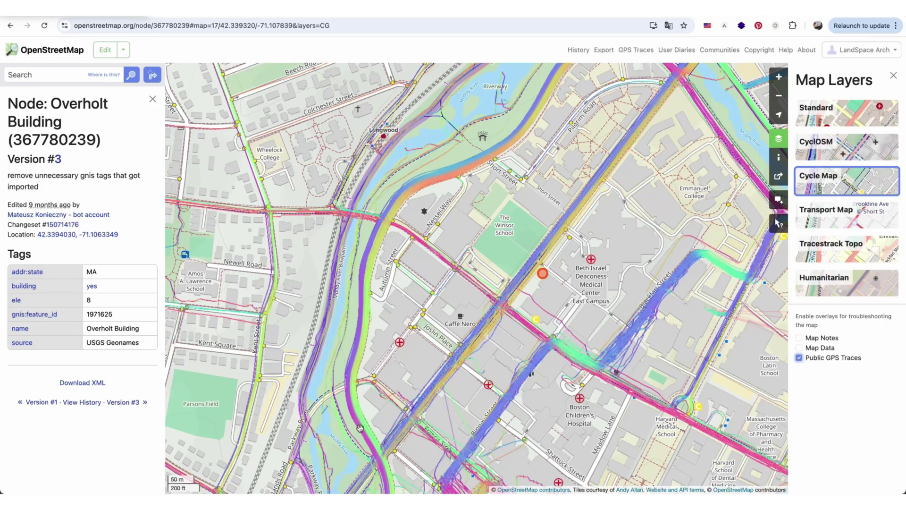
pyautogui.scroll(5, 359, 428)
pyautogui.scroll(-5, 481, 256)
pyautogui.hotkey('alt', 'Left')
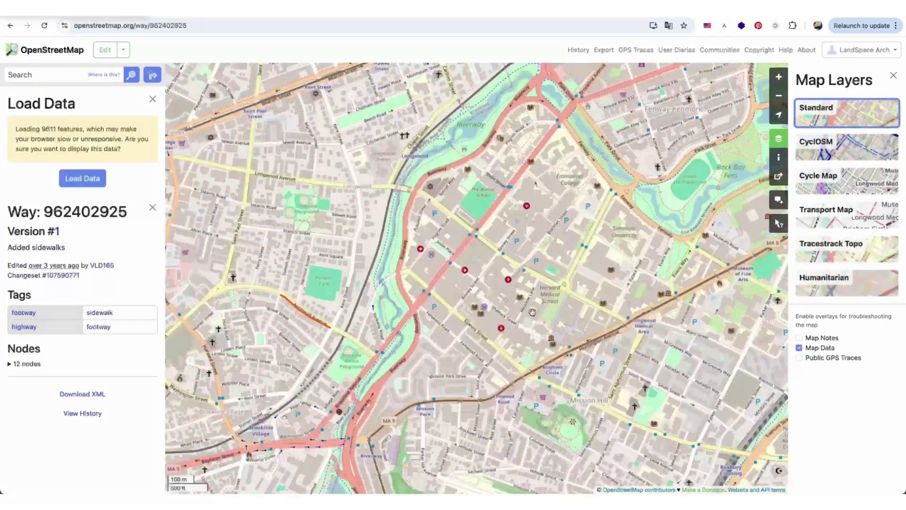
pyautogui.click(799, 348)
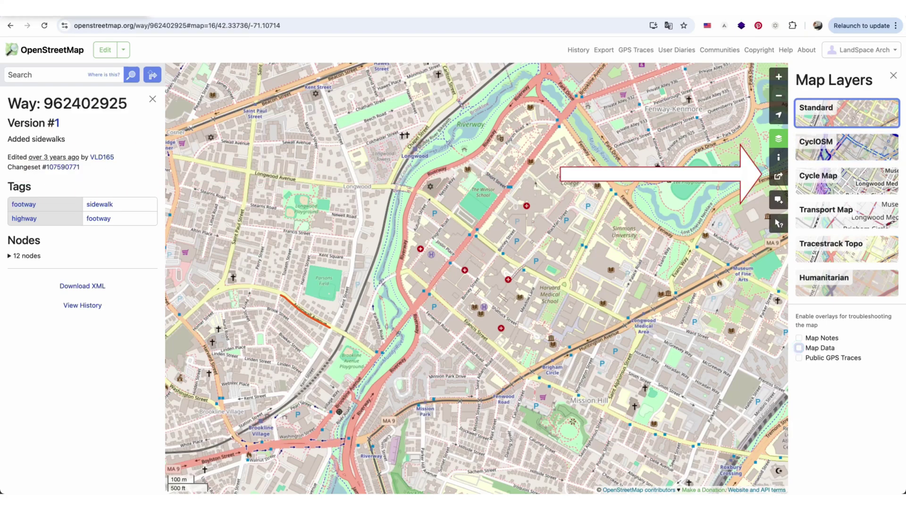
# Export the map as SVG from Share with a custom export area.
pyautogui.click(775, 174)
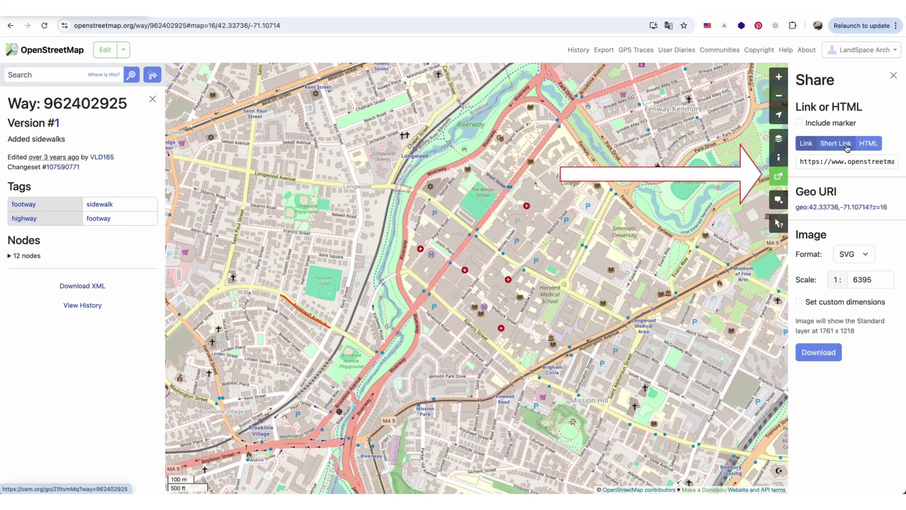
pyautogui.click(864, 255)
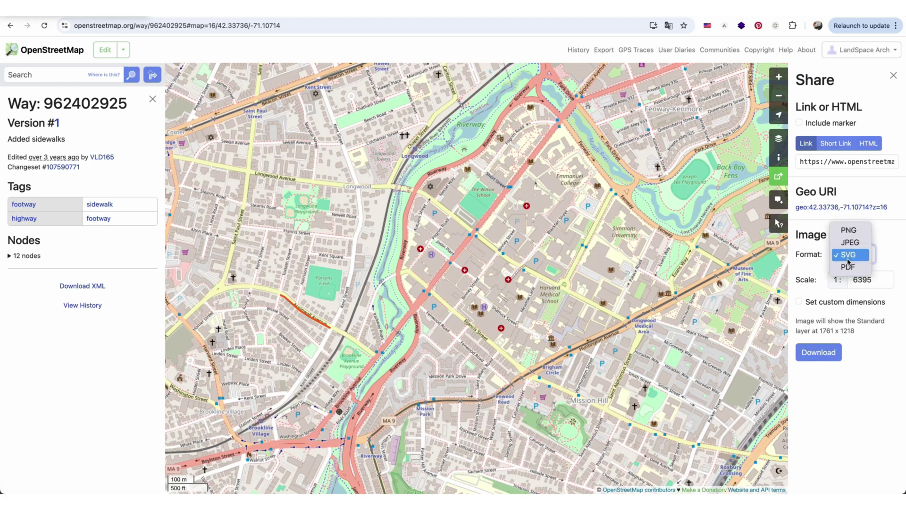
pyautogui.click(848, 255)
pyautogui.click(844, 305)
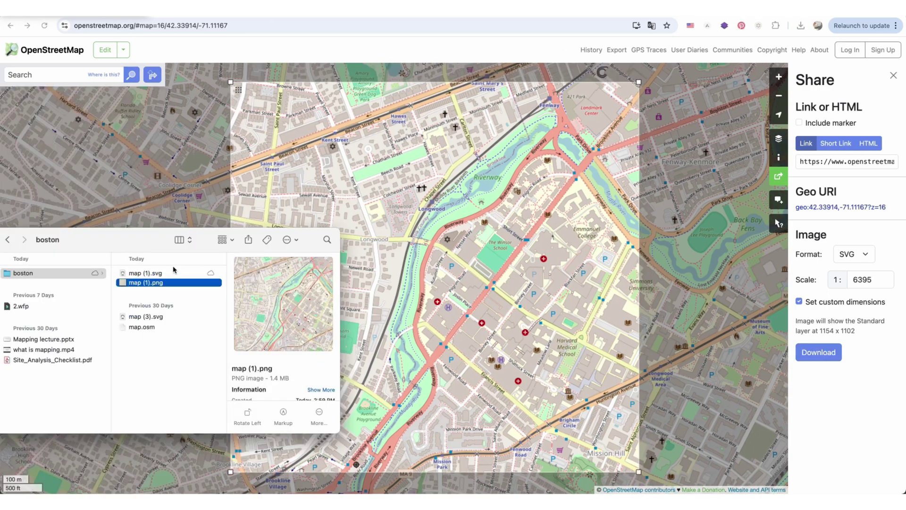
# Open the downloaded map (1).svg in Adobe Illustrator 2024 from Finder.
pyautogui.click(174, 274)
pyautogui.rightClick(174, 274)
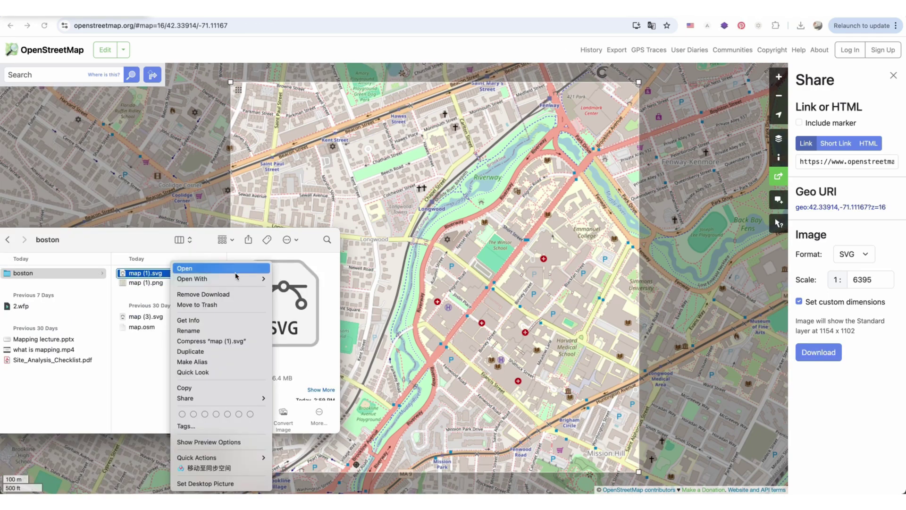
pyautogui.moveTo(237, 279)
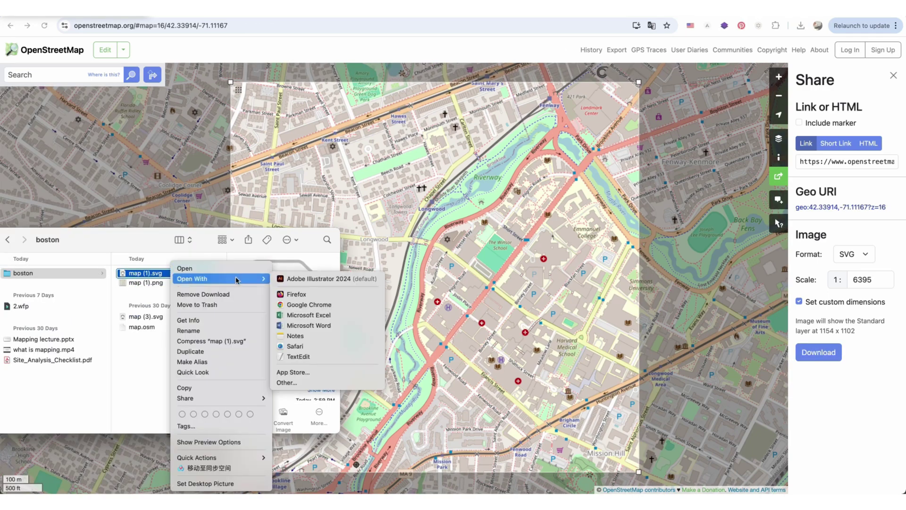
pyautogui.click(338, 279)
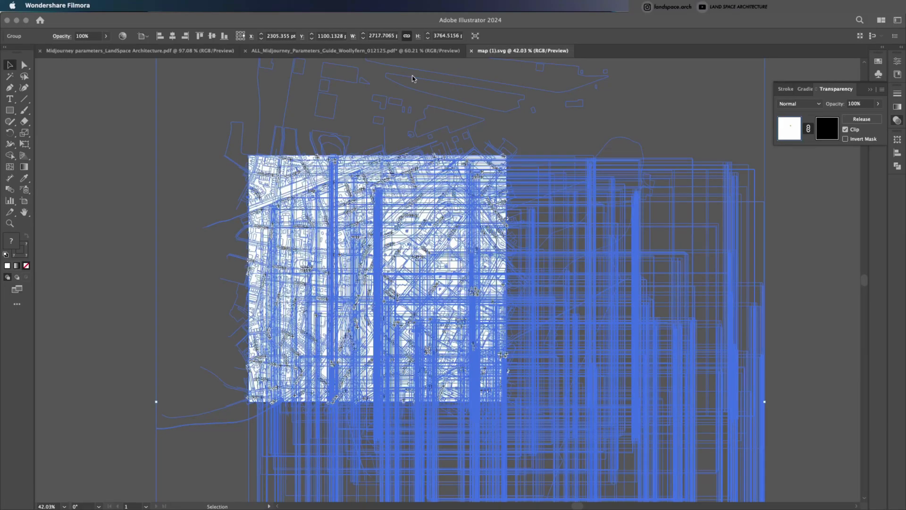
# Ungroup the imported map and delete its black masking square to reveal streets, parks and river.
pyautogui.click(89, 227)
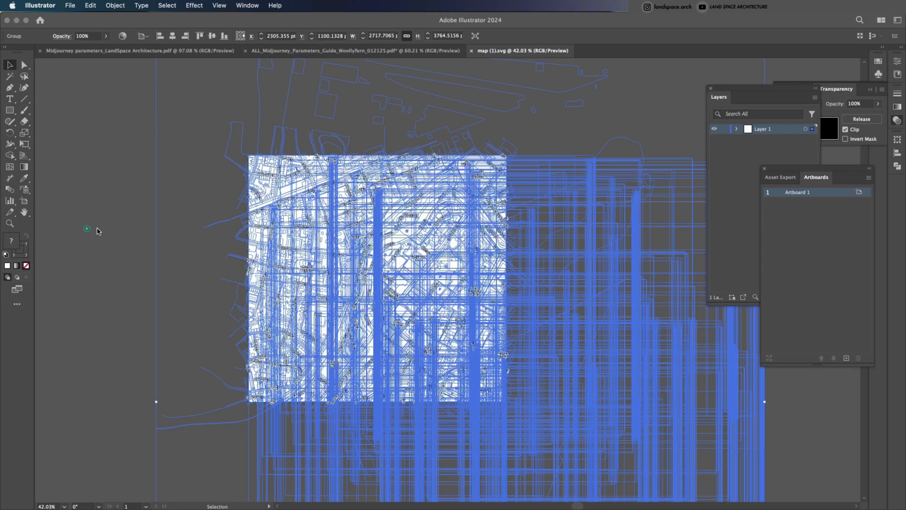
pyautogui.hscroll(3, 326, 158)
pyautogui.scroll(-1, 326, 157)
pyautogui.rightClick(325, 157)
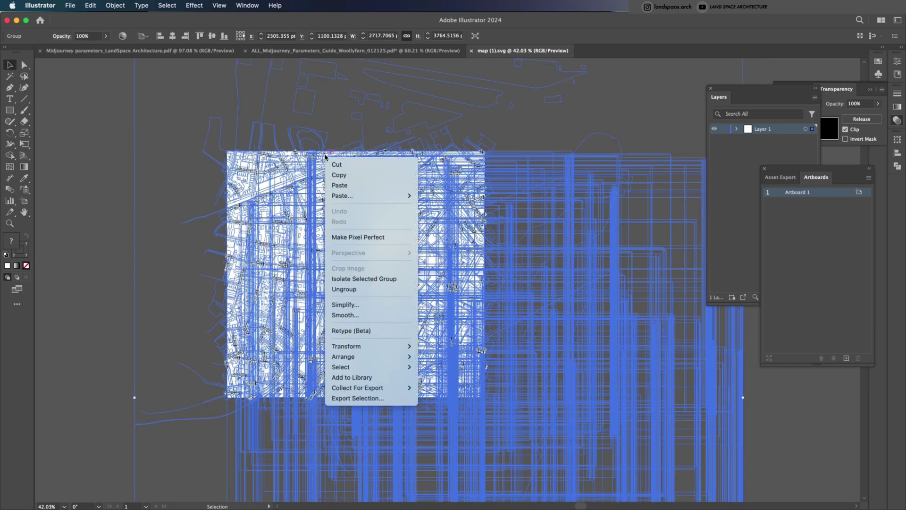
pyautogui.click(365, 290)
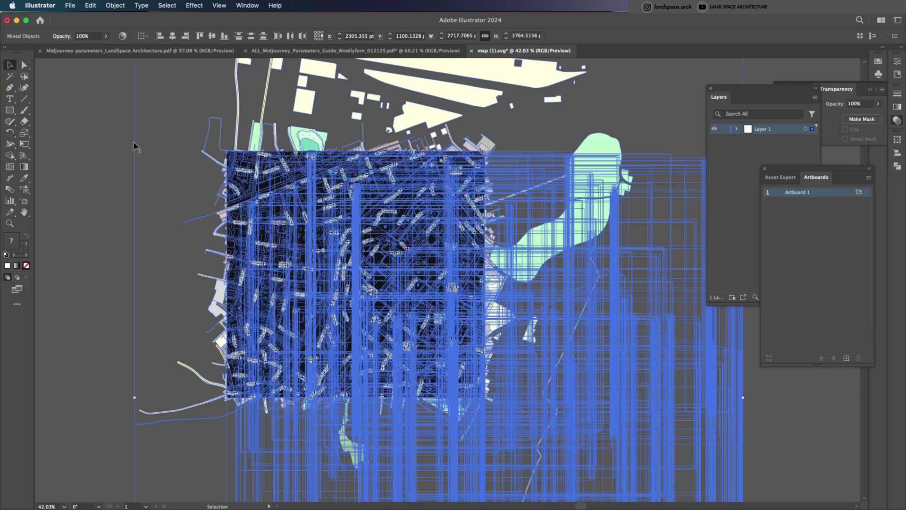
pyautogui.press('Delete')
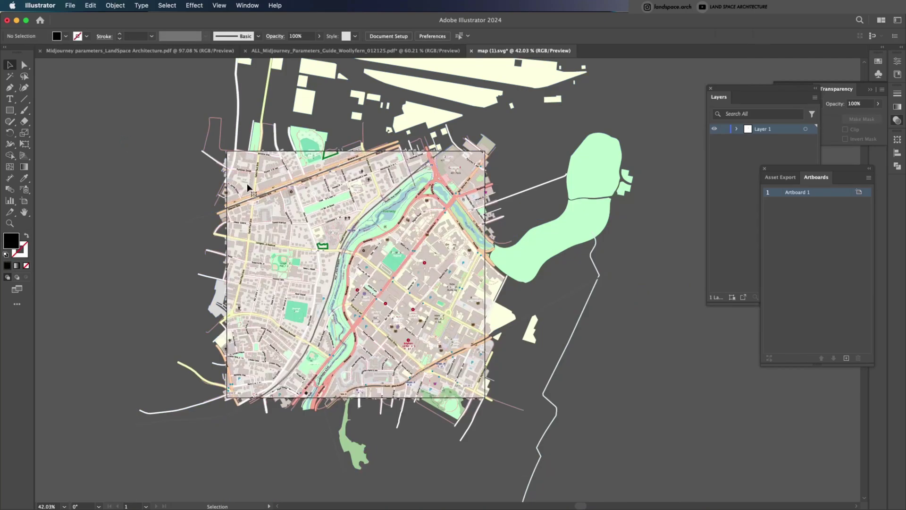
pyautogui.scroll(5, 248, 187)
pyautogui.hscroll(2, 243, 191)
pyautogui.scroll(-1, 243, 192)
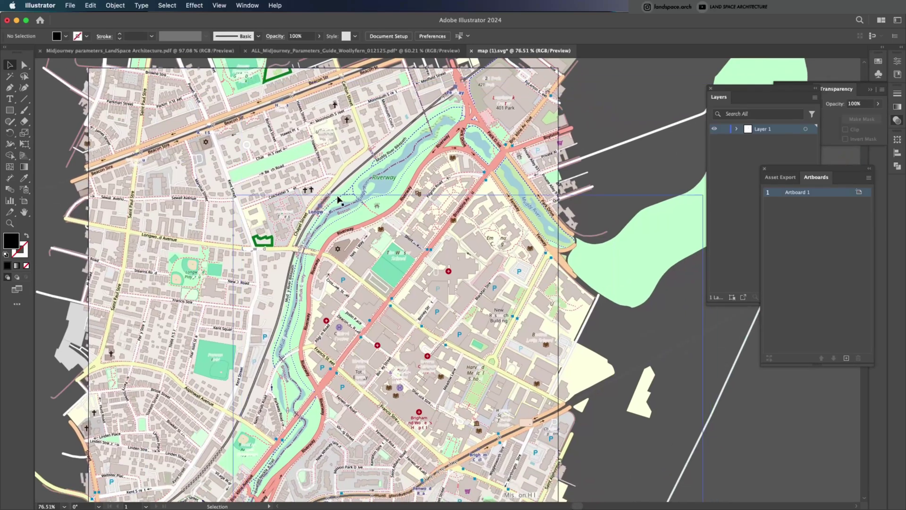
pyautogui.click(160, 174)
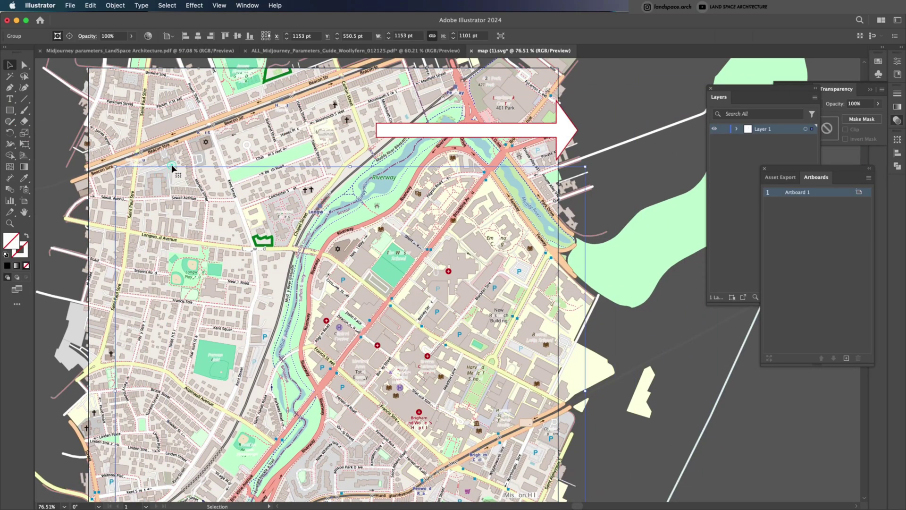
pyautogui.press('super+shift+a')
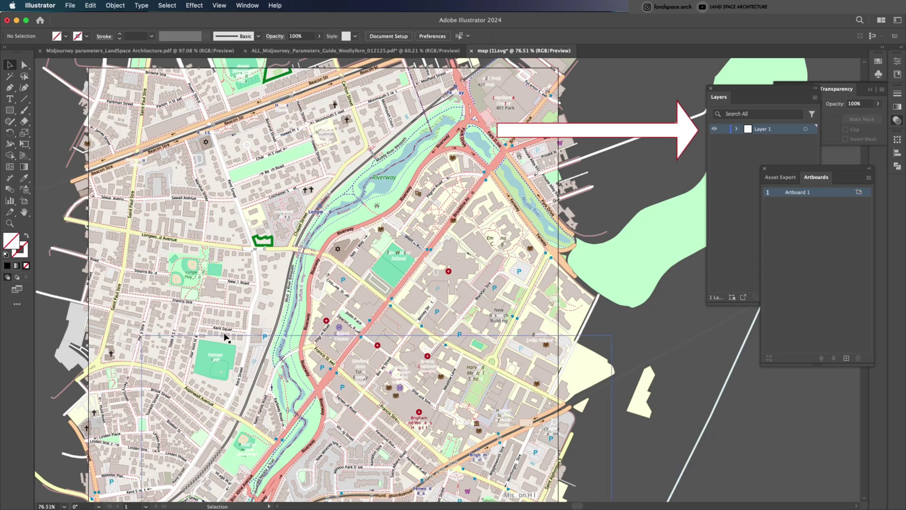
pyautogui.click(222, 297)
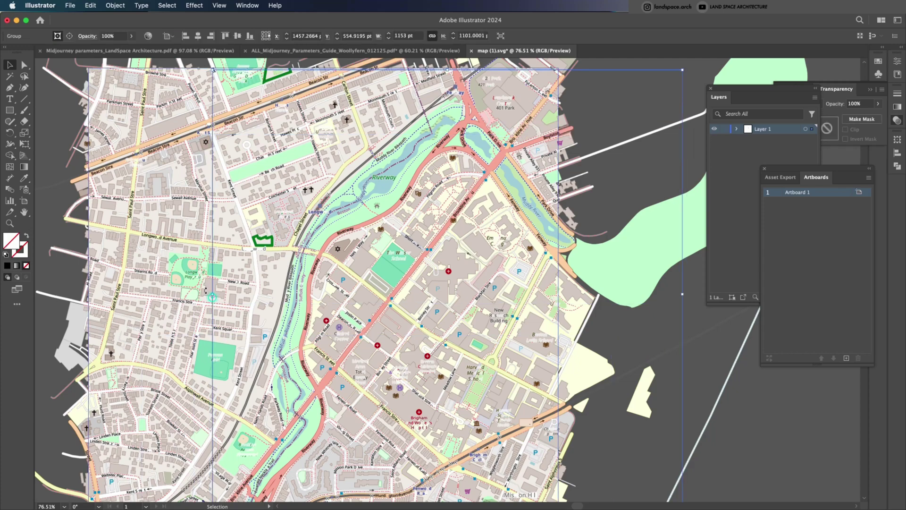
pyautogui.moveTo(231, 299); pyautogui.dragTo(231, 299)
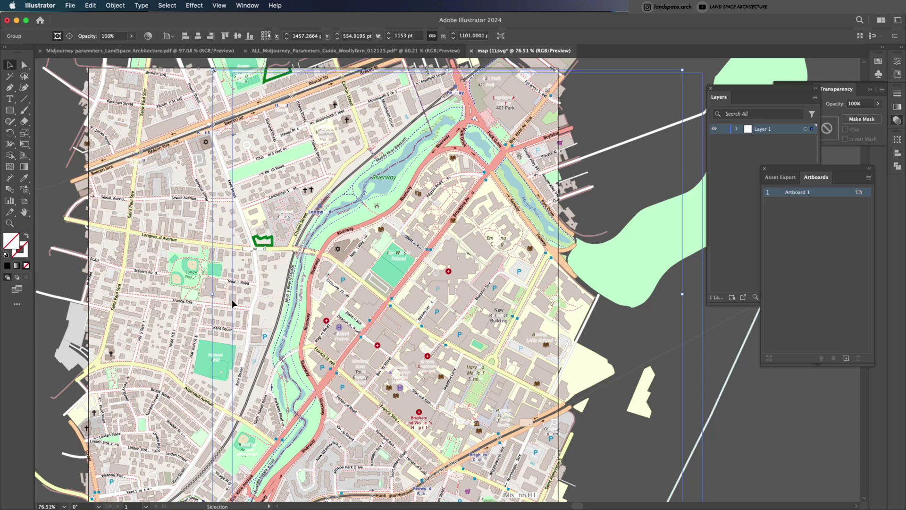
pyautogui.press('super+shift+a')
pyautogui.scroll(5, 236, 301)
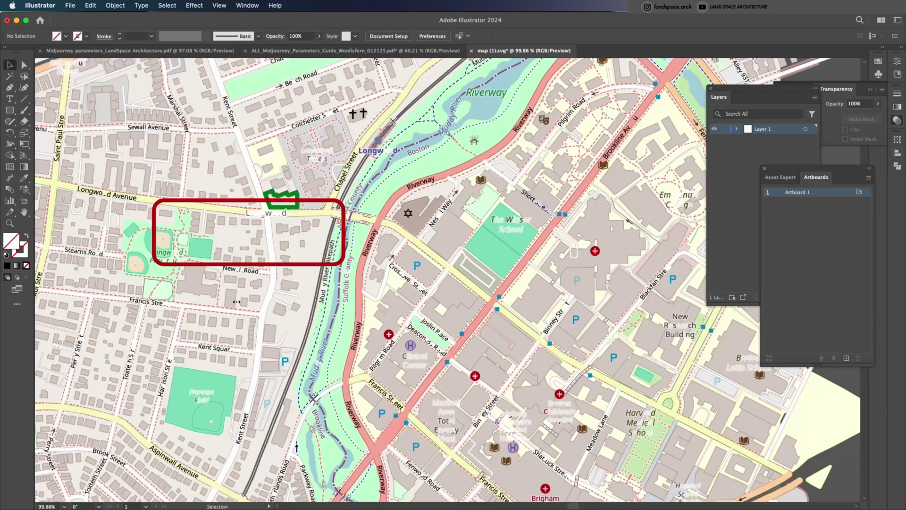
pyautogui.scroll(5, 237, 302)
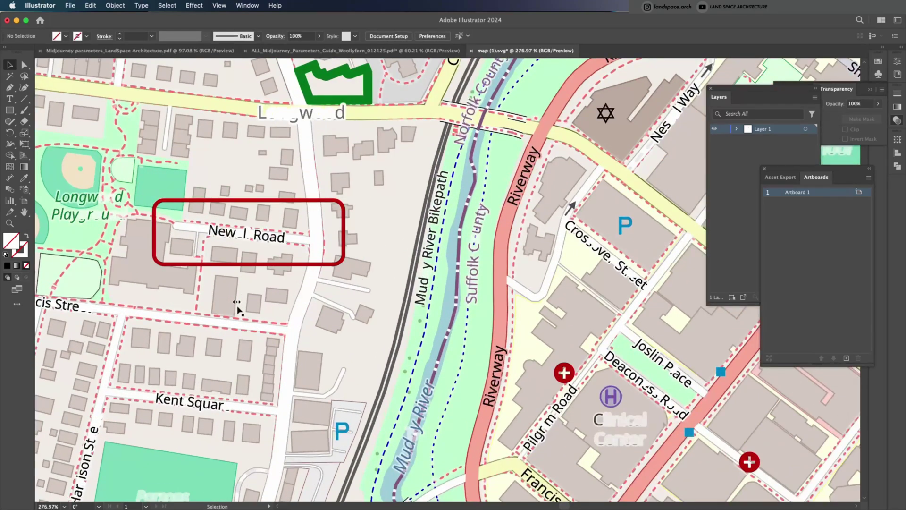
# Select the map group and look over its context commands without applying any.
pyautogui.click(289, 239)
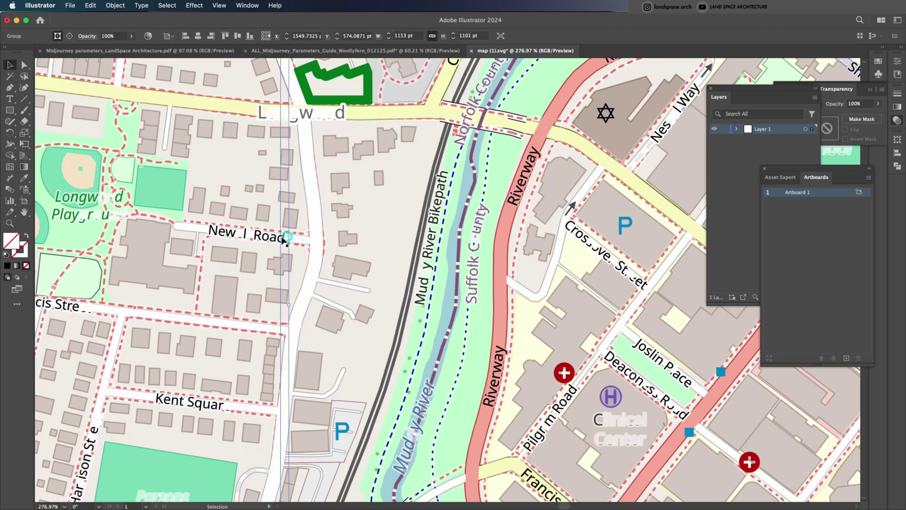
pyautogui.press('super+shift+a')
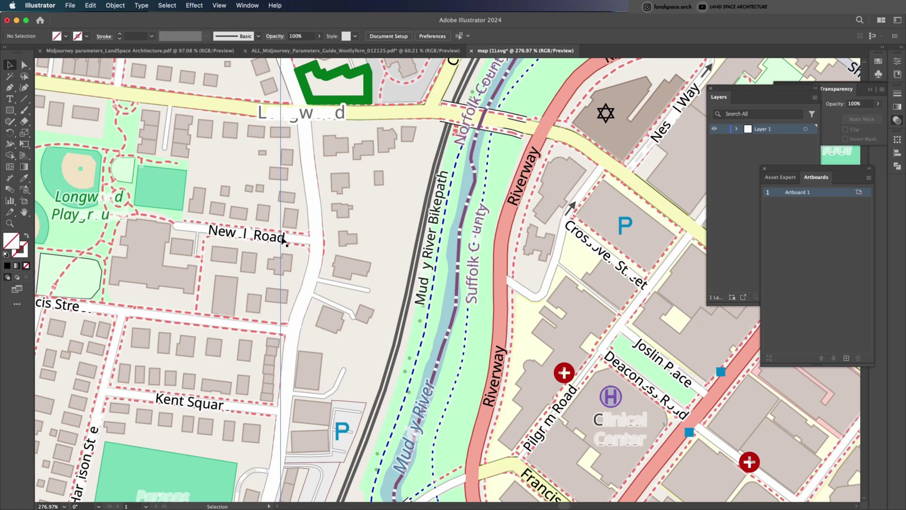
pyautogui.click(282, 240)
pyautogui.rightClick(283, 239)
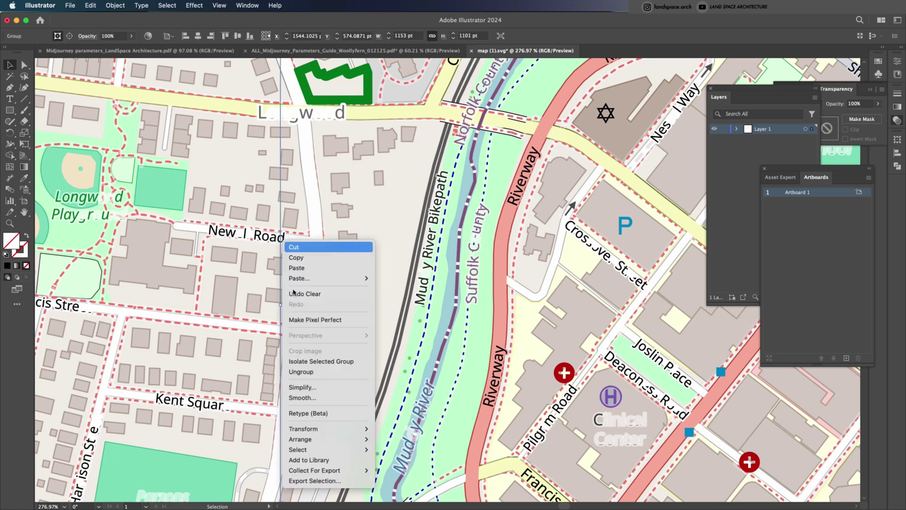
pyautogui.click(305, 220)
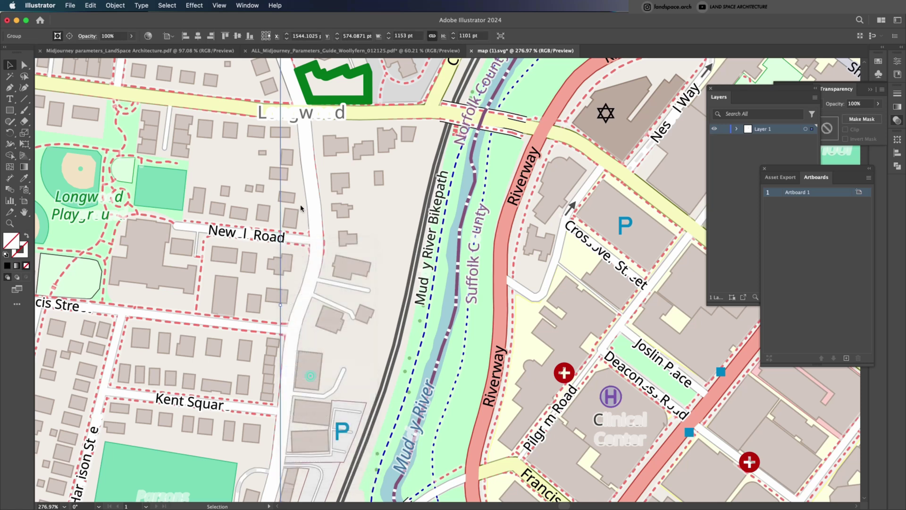
# Select every label glyph via Select > Same > Appearance and cut them with Cmd+X.
pyautogui.click(267, 236)
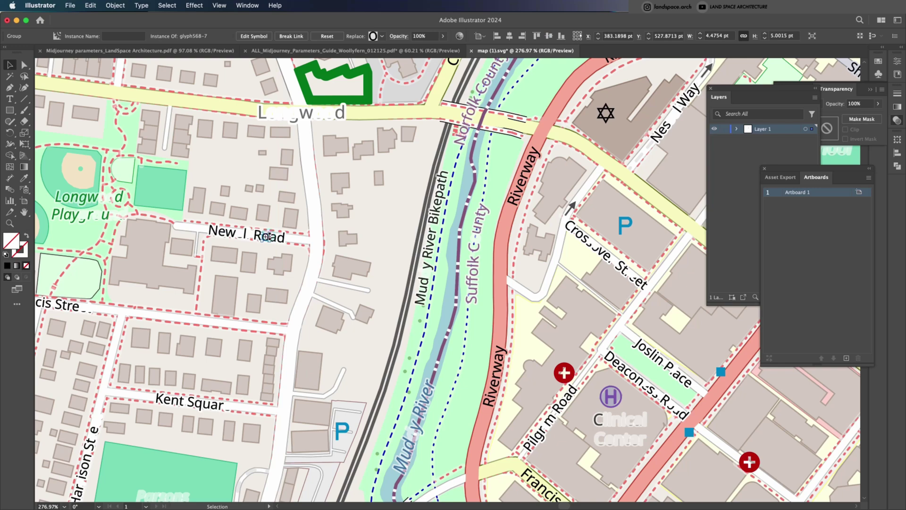
pyautogui.scroll(6, 267, 236)
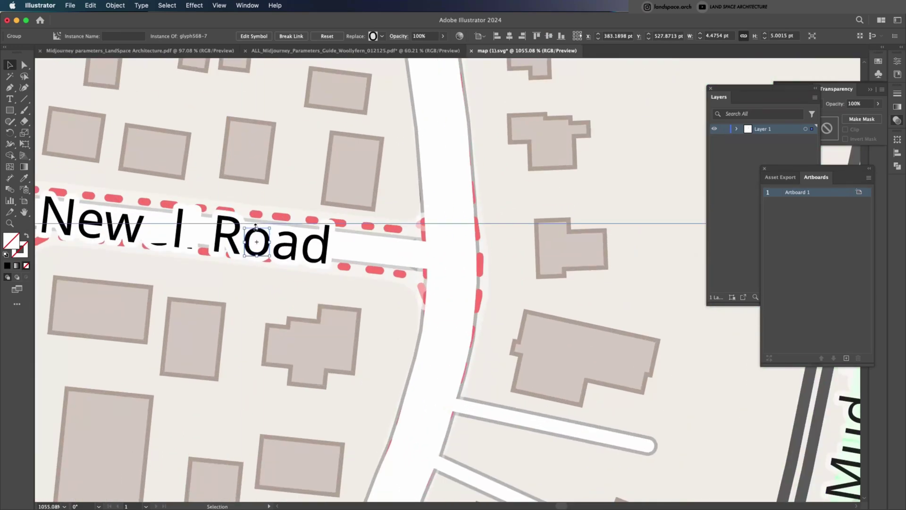
pyautogui.click(166, 6)
pyautogui.moveTo(207, 104)
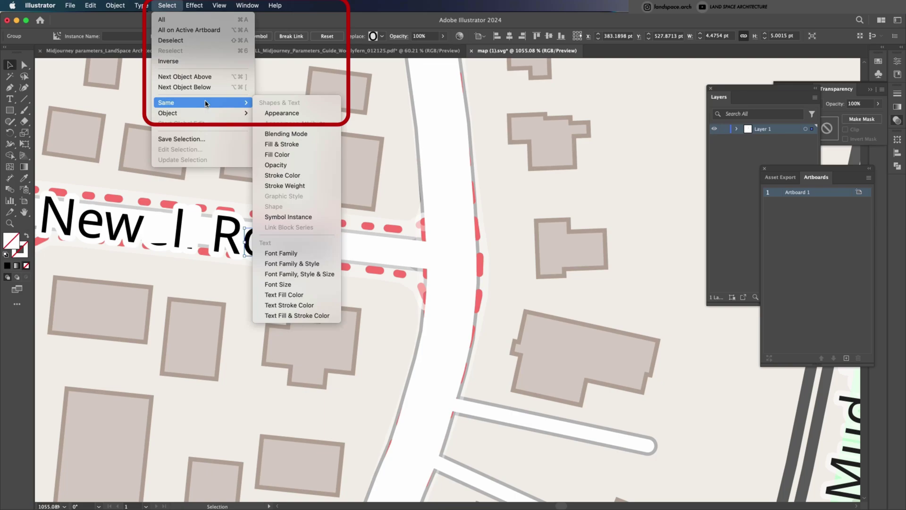
pyautogui.click(287, 114)
pyautogui.scroll(-10, 289, 169)
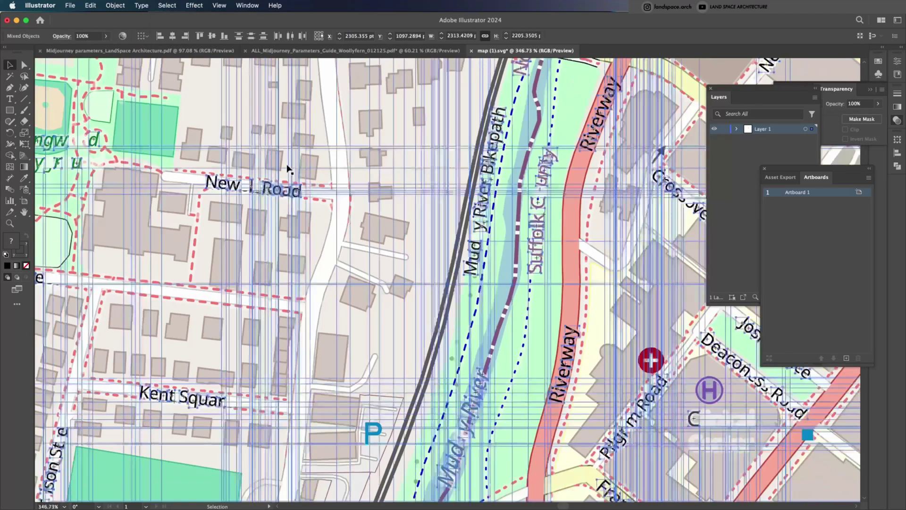
pyautogui.scroll(-5, 289, 168)
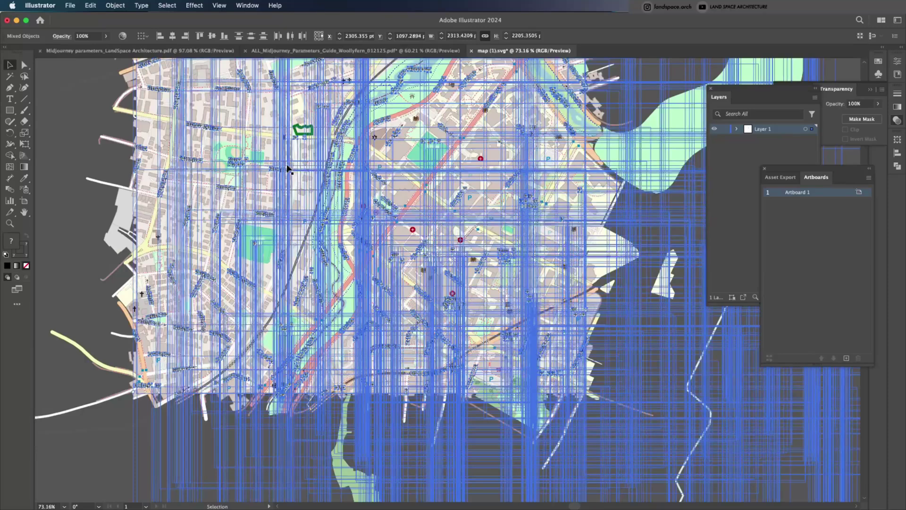
pyautogui.scroll(3, 289, 169)
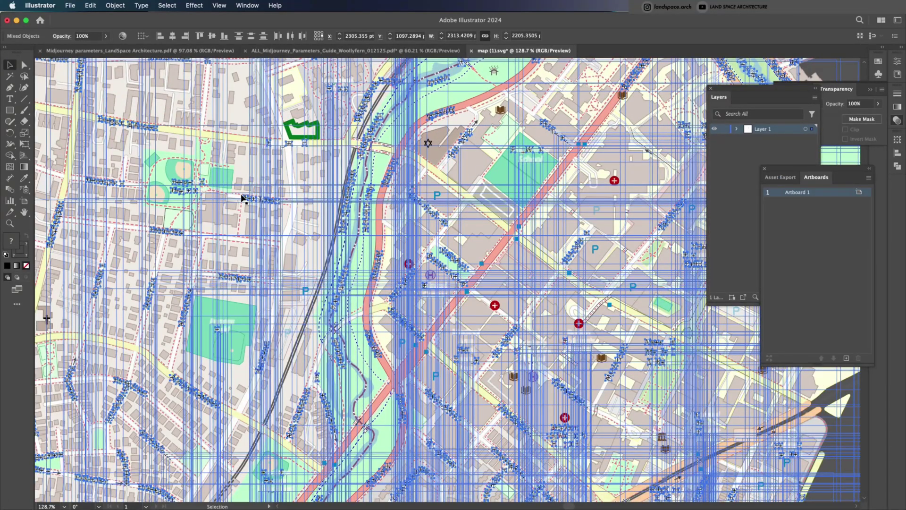
pyautogui.hotkey('ctrl', 'x')
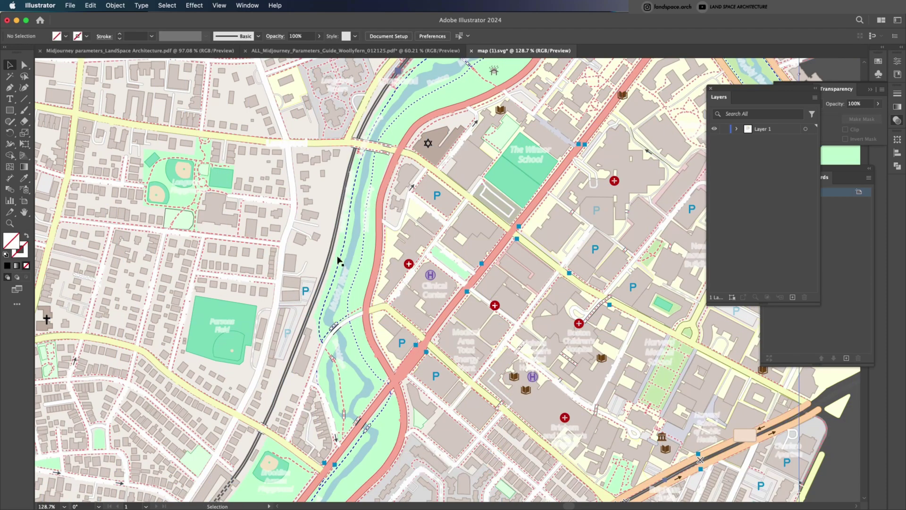
# Add a new layer and name it 'text'.
pyautogui.click(793, 297)
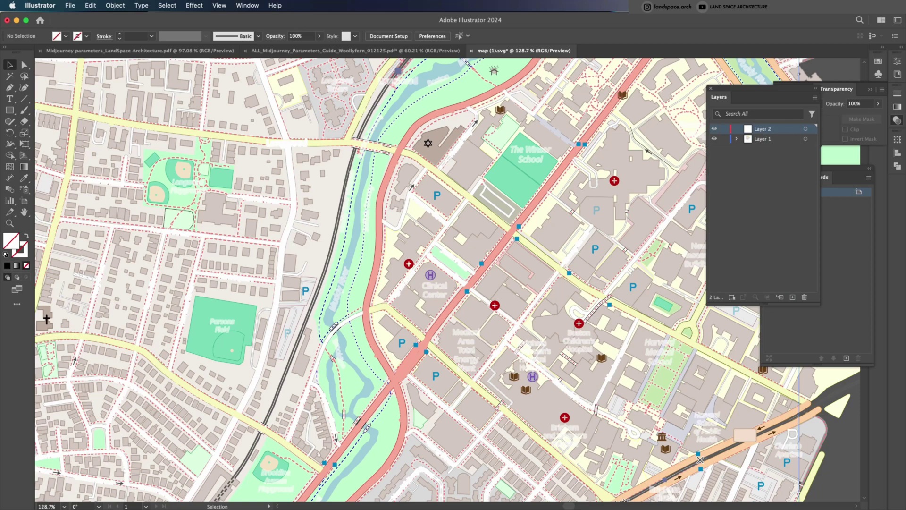
pyautogui.doubleClick(765, 130)
pyautogui.write('text')
pyautogui.press('Return')
# Paste the cut labels in place on the text layer, then hide that layer.
pyautogui.click(806, 130)
pyautogui.click(91, 6)
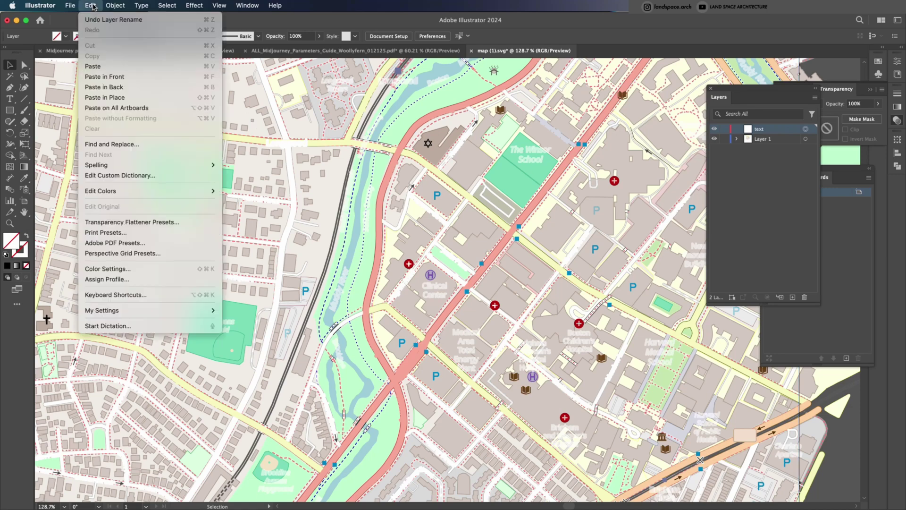
pyautogui.click(123, 98)
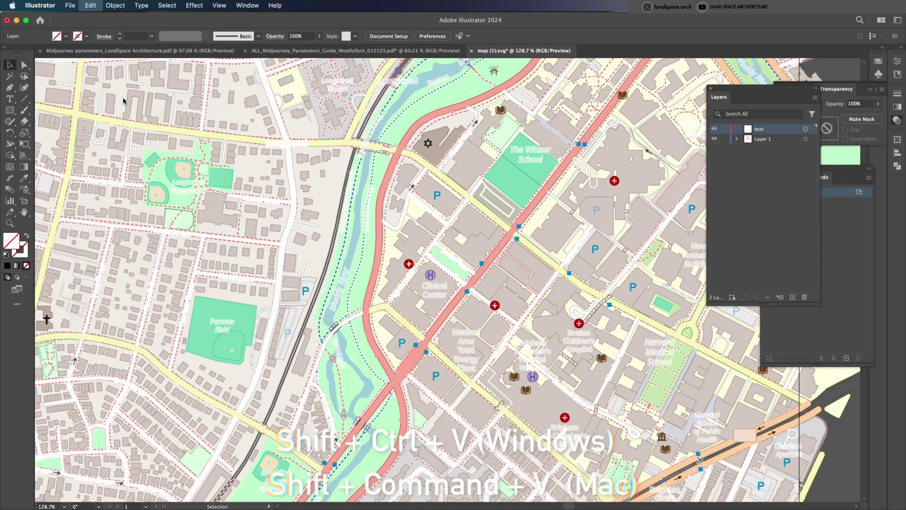
pyautogui.click(137, 122)
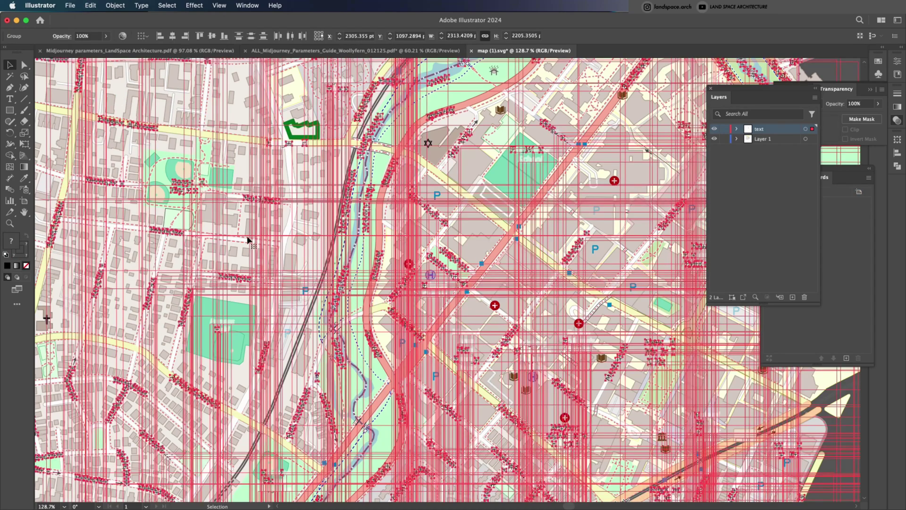
pyautogui.click(289, 214)
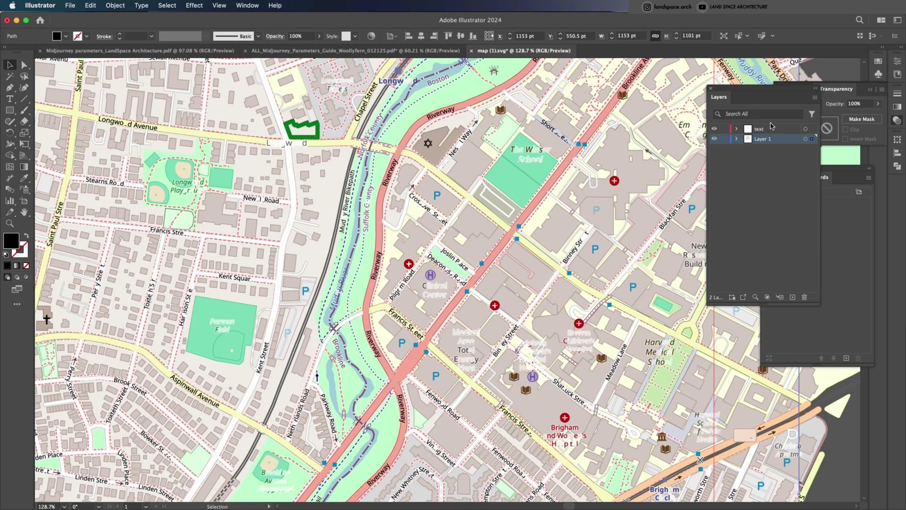
pyautogui.click(715, 129)
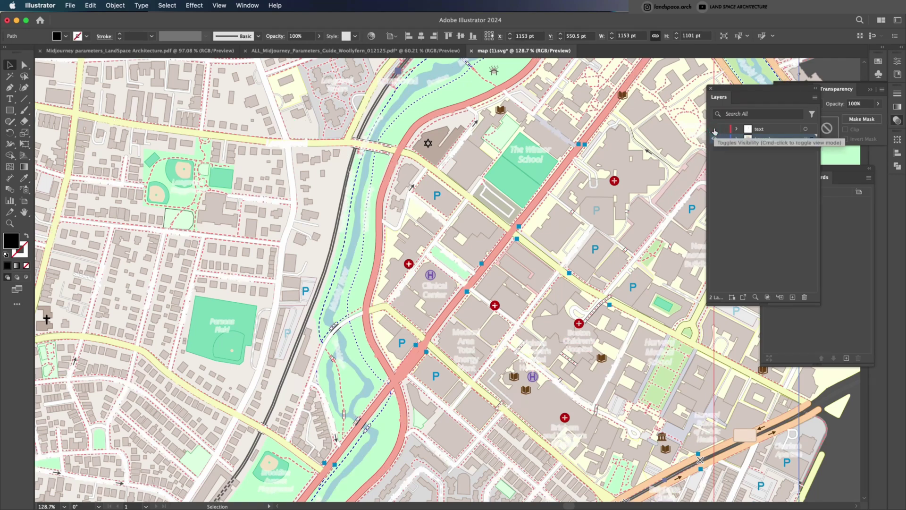
pyautogui.click(442, 286)
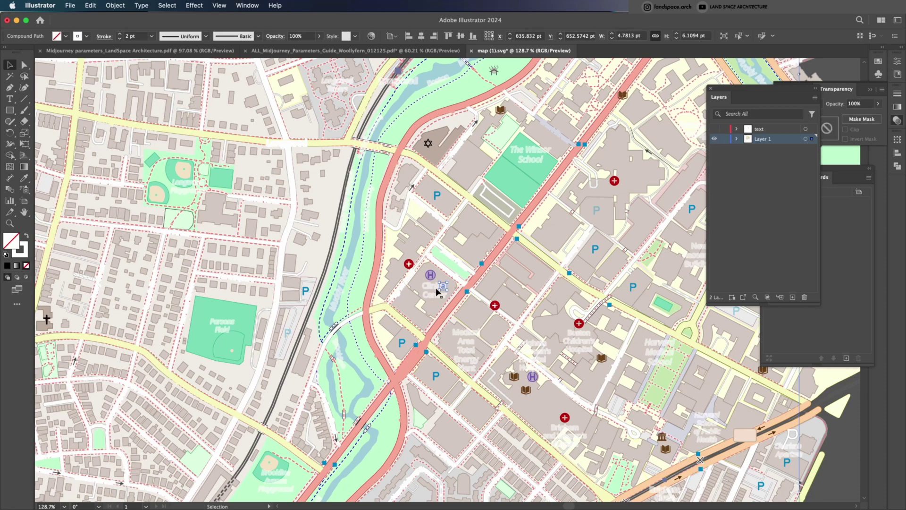
# Delete the remaining map labels by selecting all with the same appearance.
pyautogui.click(168, 5)
pyautogui.moveTo(208, 101)
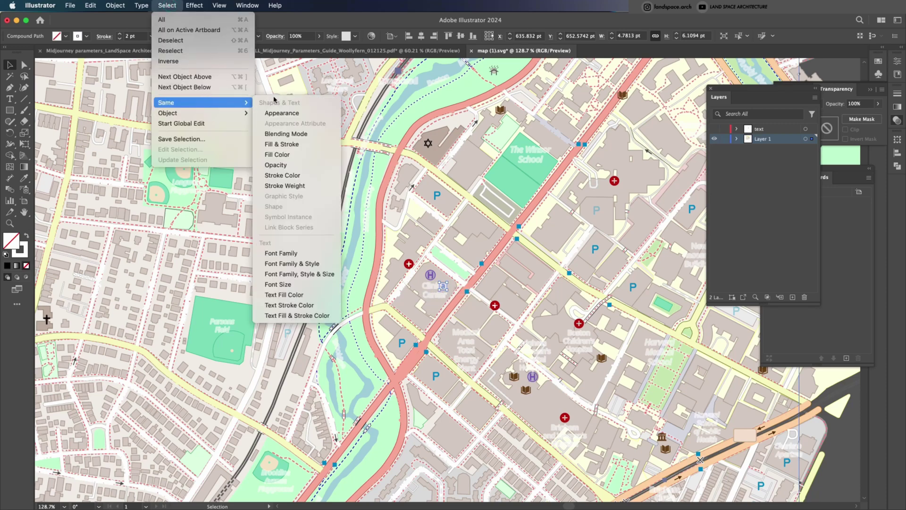
pyautogui.click(281, 112)
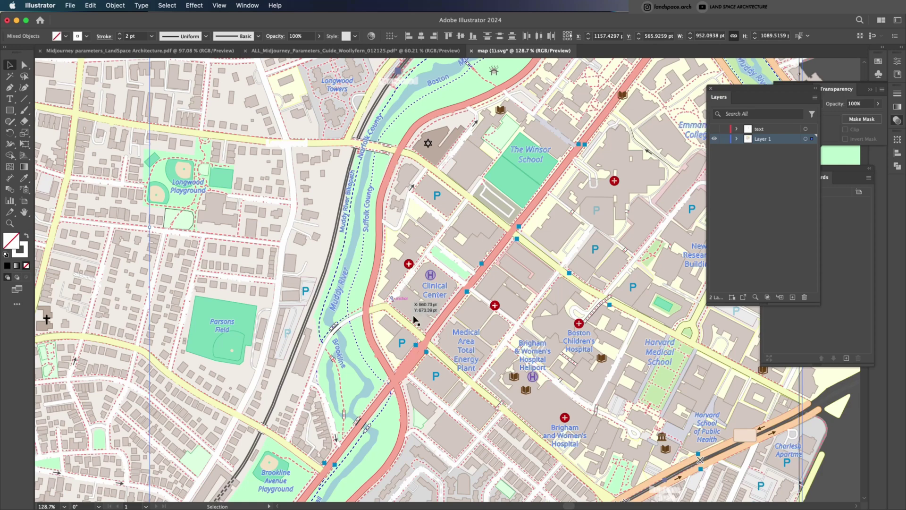
pyautogui.press('Delete')
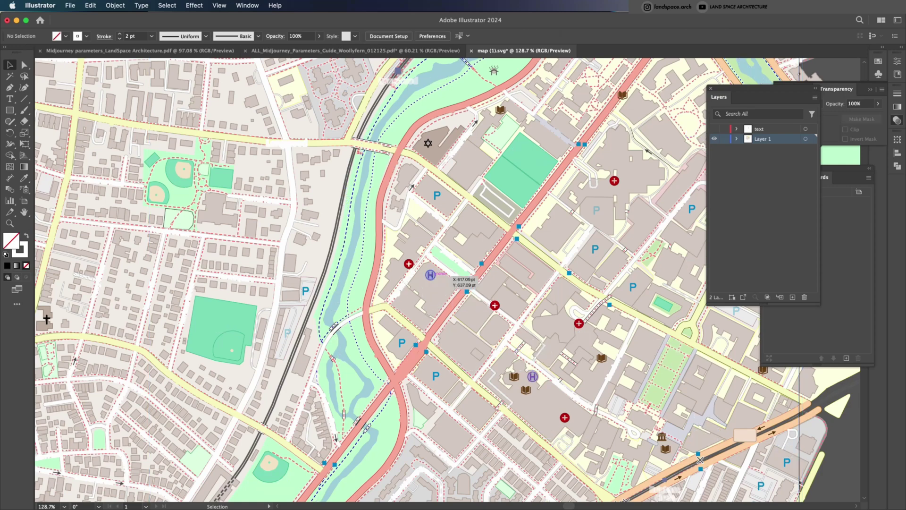
# Delete all the red cross markers via Select > Same > Appearance.
pyautogui.scroll(-3, 432, 279)
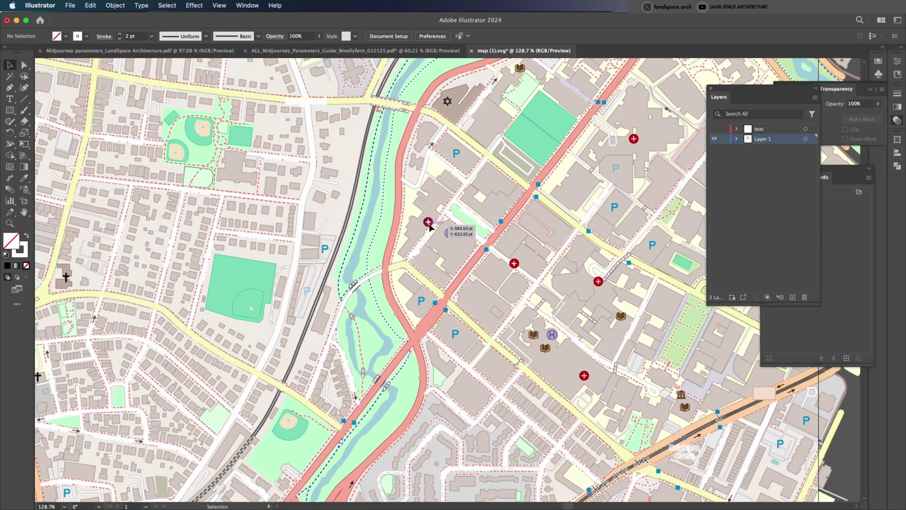
pyautogui.click(428, 222)
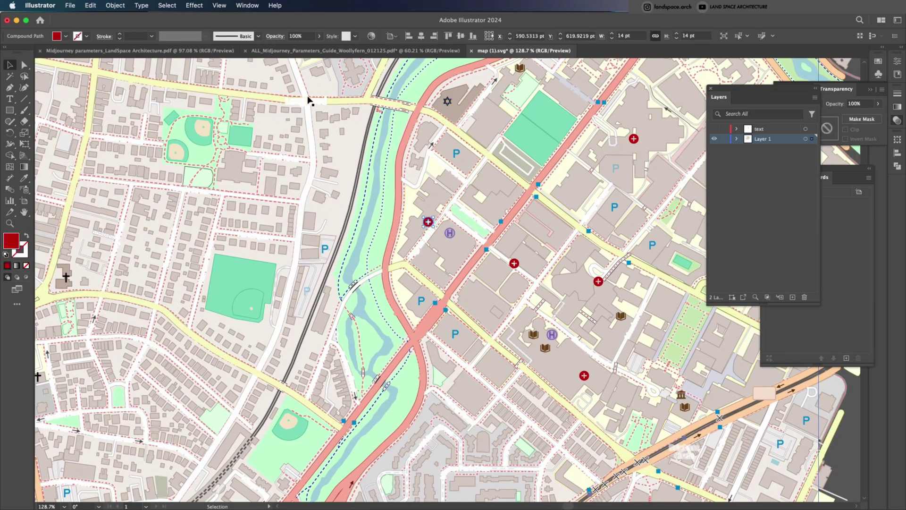
pyautogui.click(168, 5)
pyautogui.moveTo(203, 102)
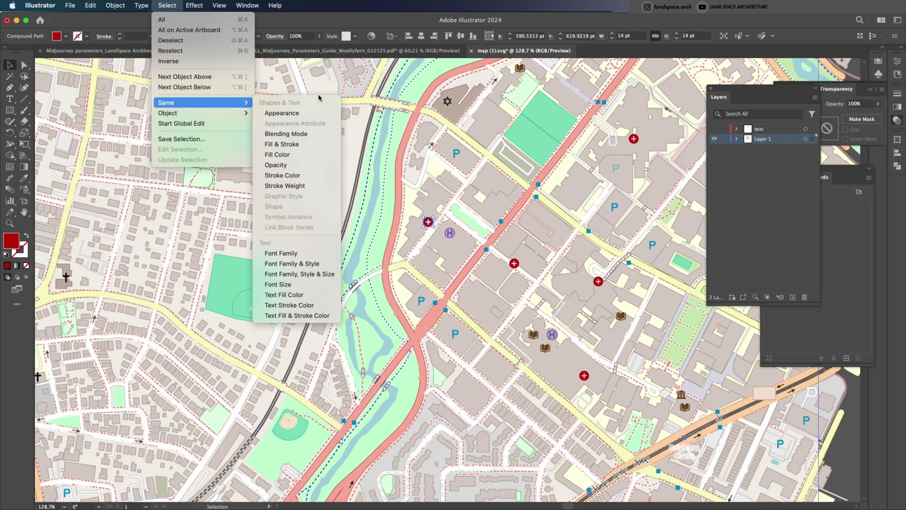
pyautogui.click(311, 115)
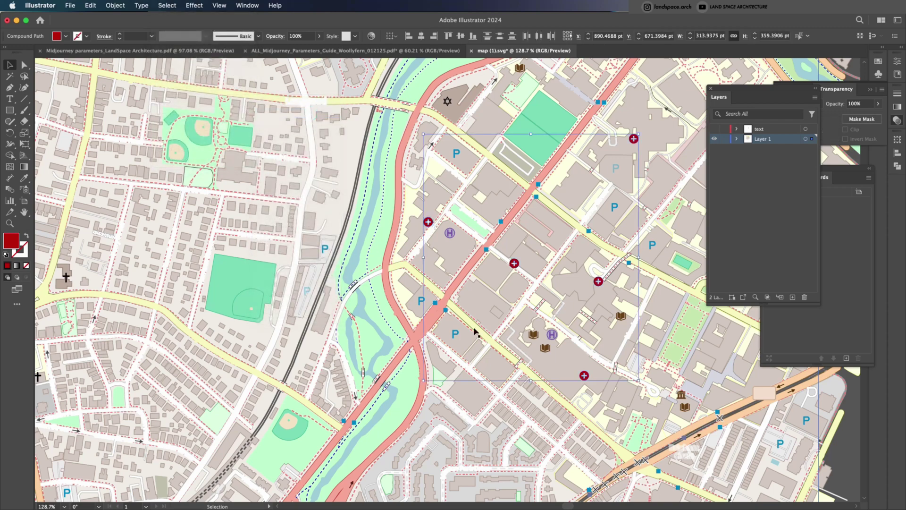
pyautogui.press('Delete')
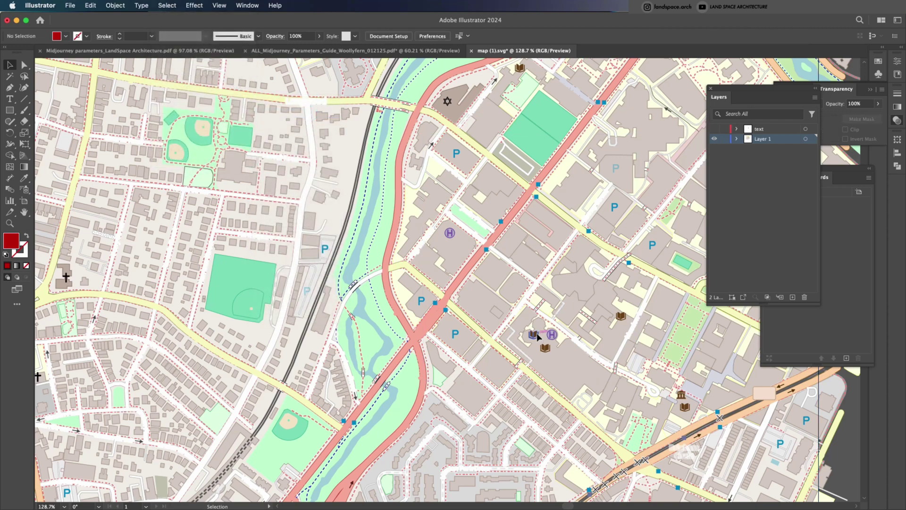
# Delete all the brown library book icons by matching appearance.
pyautogui.click(533, 334)
pyautogui.click(167, 5)
pyautogui.moveTo(204, 102)
pyautogui.click(278, 113)
pyautogui.press('Delete')
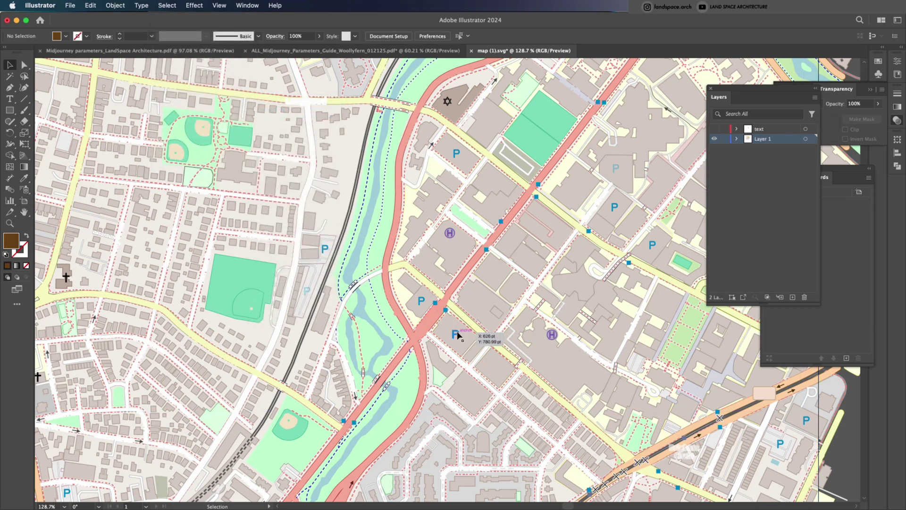
# Delete all the blue parking P markers by matching appearance.
pyautogui.click(455, 334)
pyautogui.click(193, 6)
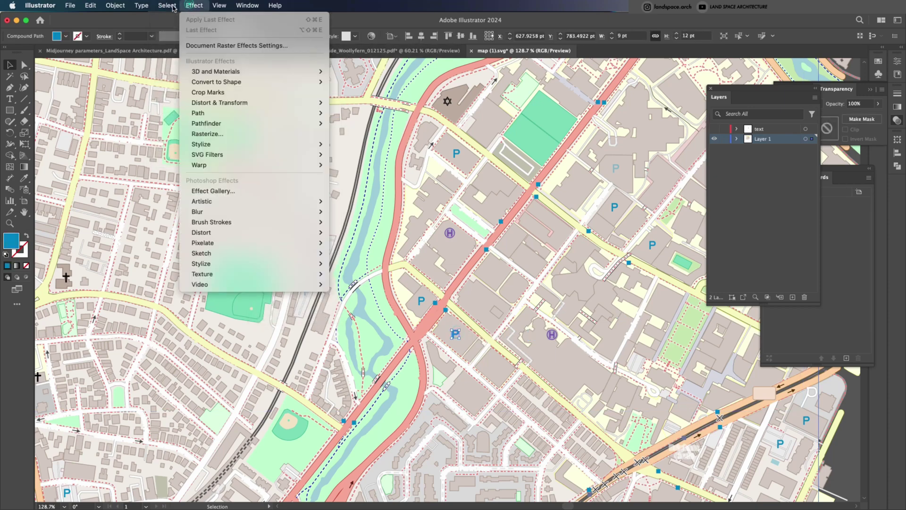
pyautogui.moveTo(167, 5)
pyautogui.moveTo(204, 102)
pyautogui.click(290, 114)
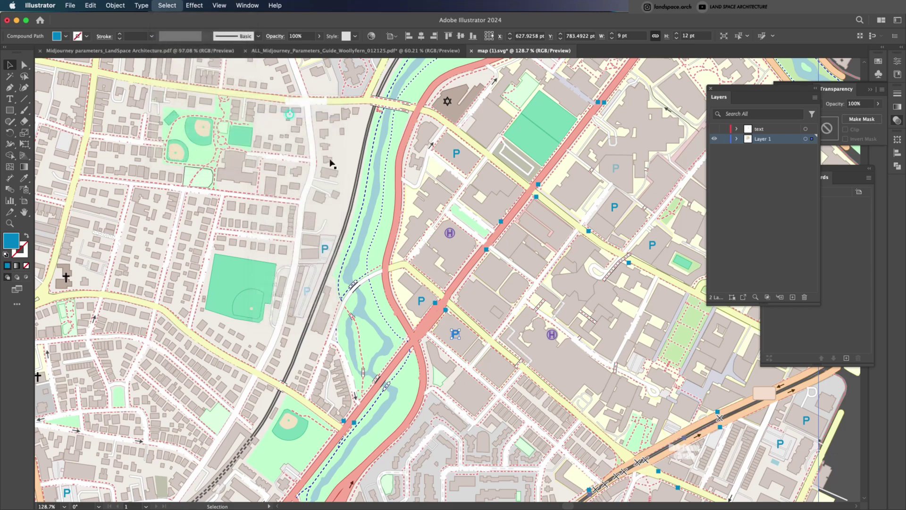
pyautogui.press('Delete')
# Select both H markers by matching their appearance.
pyautogui.click(449, 234)
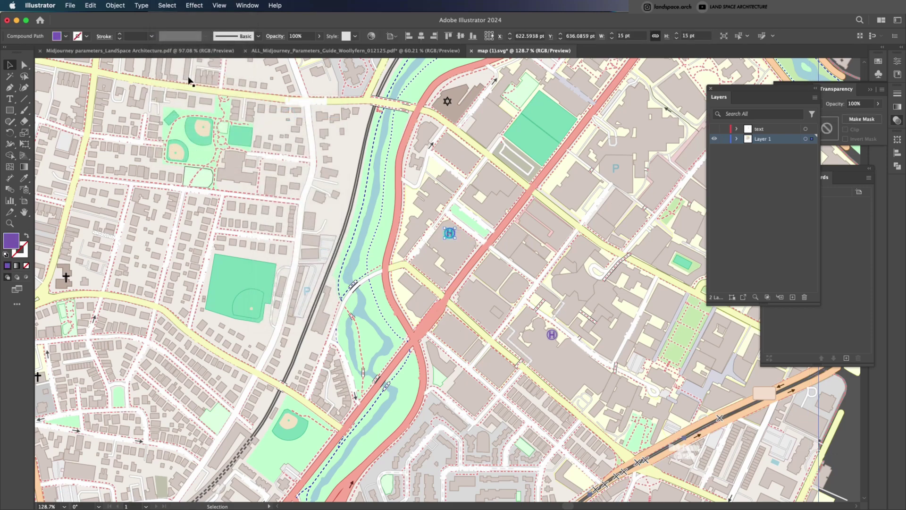
pyautogui.click(168, 6)
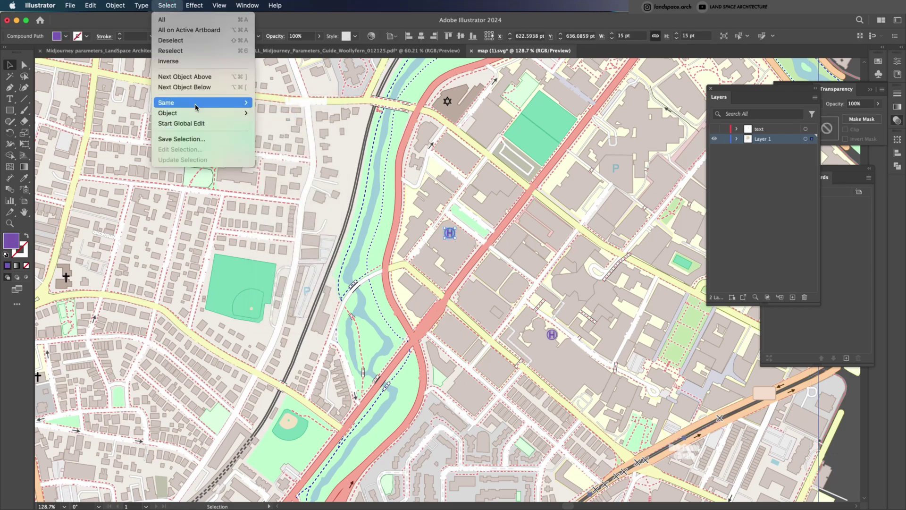
pyautogui.moveTo(197, 105)
pyautogui.click(289, 115)
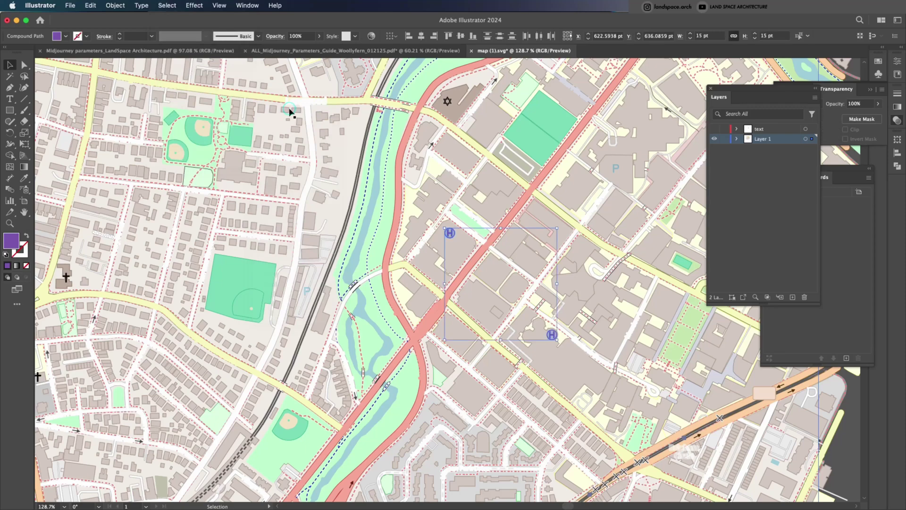
# Delete the H markers, the star symbol and all matching cross symbols.
pyautogui.press('Delete')
pyautogui.click(450, 102)
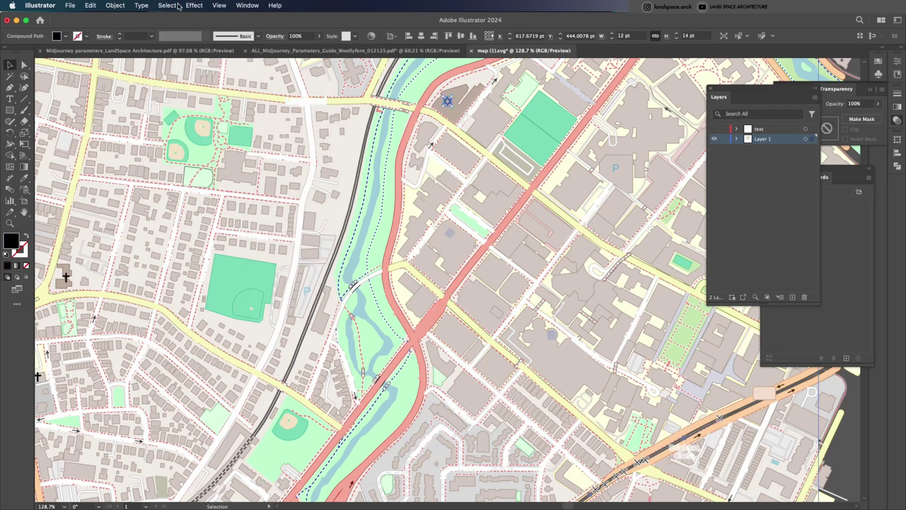
pyautogui.press('Delete')
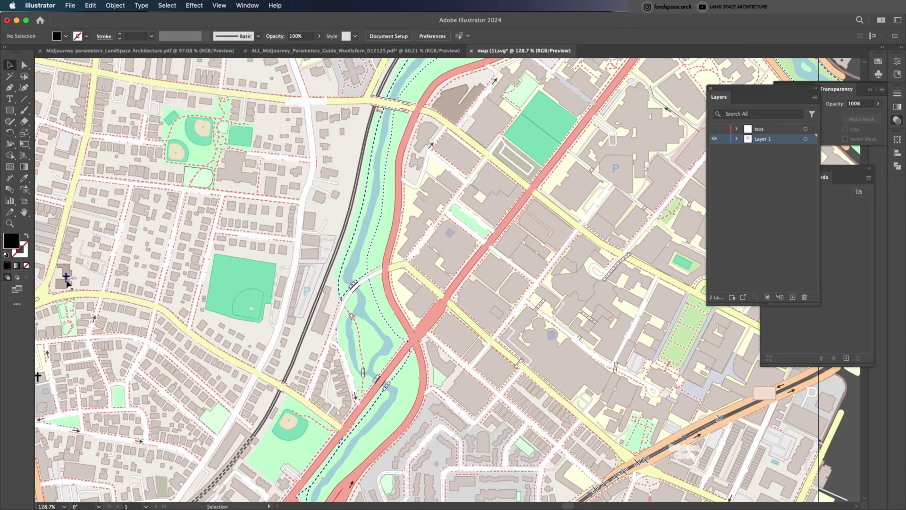
pyautogui.click(66, 277)
pyautogui.click(168, 5)
pyautogui.moveTo(185, 104)
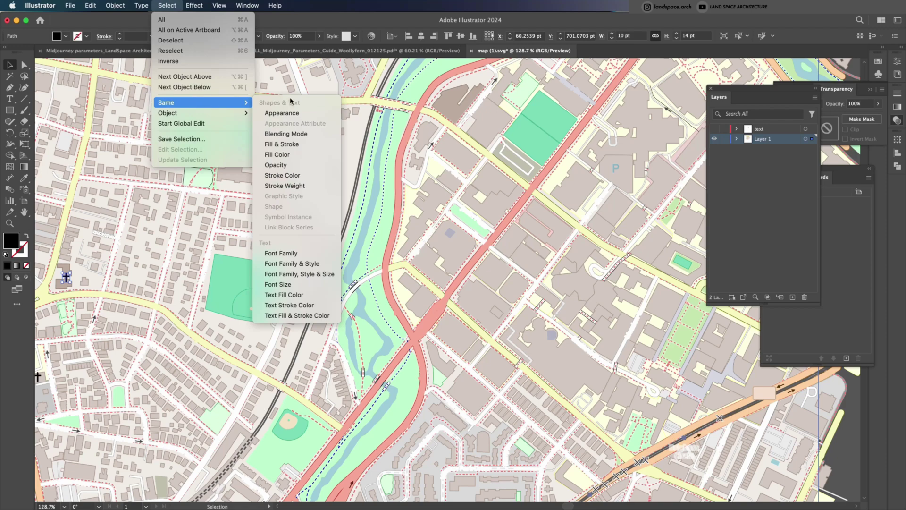
pyautogui.click(285, 114)
pyautogui.press('Delete')
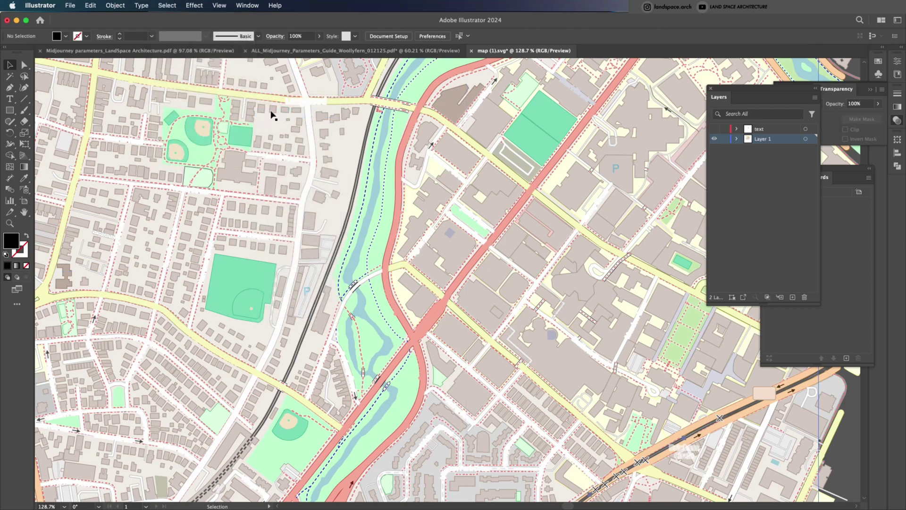
pyautogui.click(341, 296)
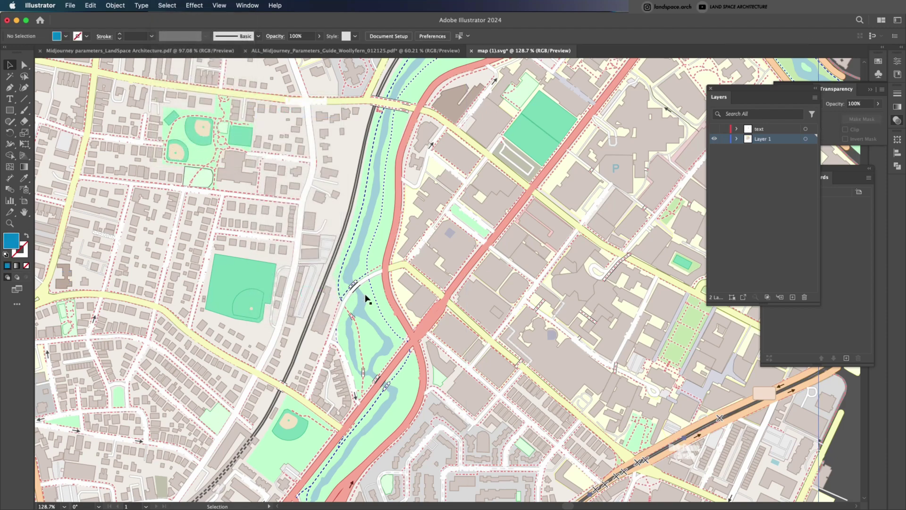
# Delete all the X marks along the railway line by matching appearance.
pyautogui.click(638, 461)
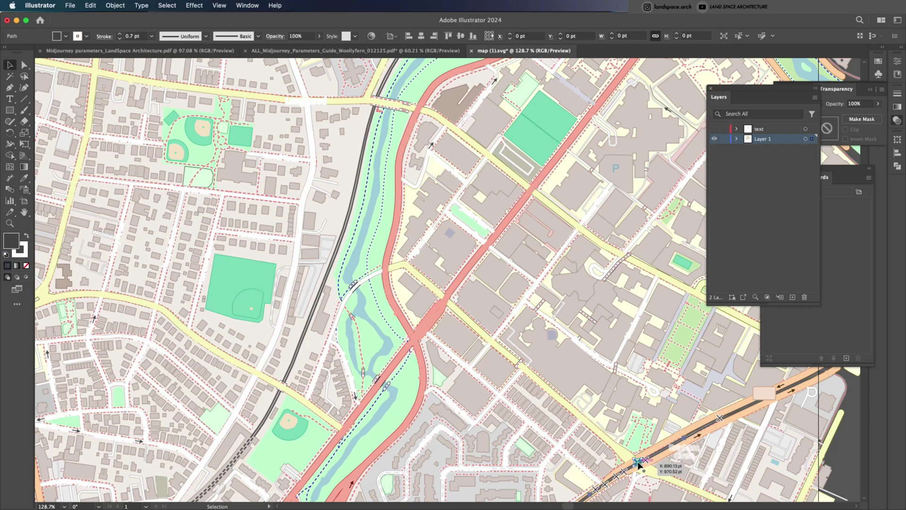
pyautogui.click(165, 5)
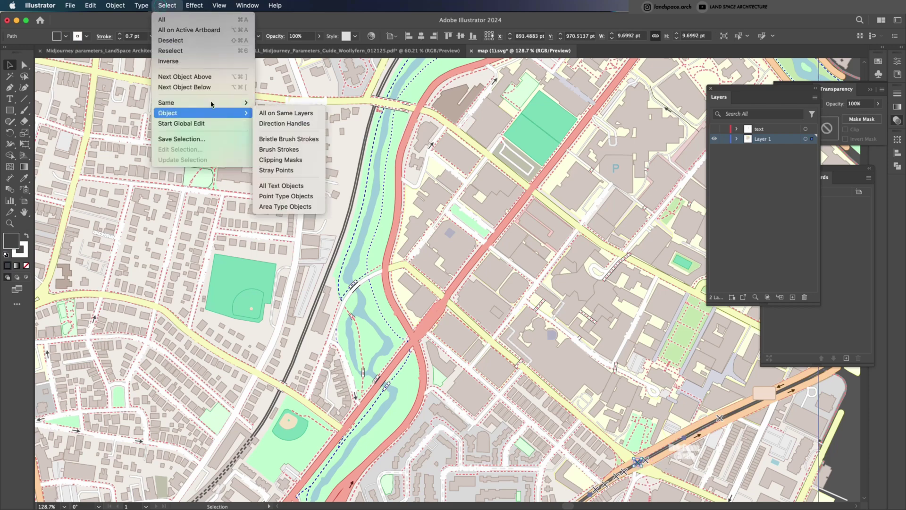
pyautogui.moveTo(208, 103)
pyautogui.click(285, 113)
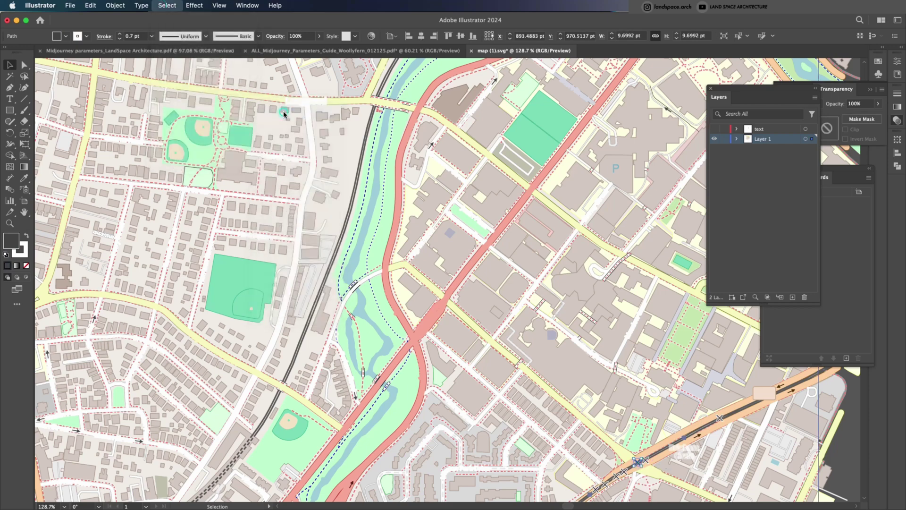
pyautogui.press('Delete')
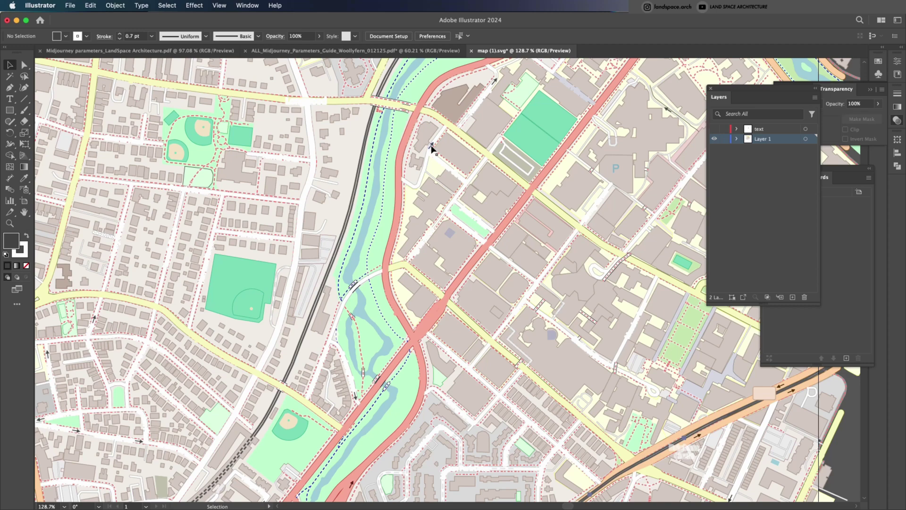
# Select every small arrow marking on the streets by matching appearance.
pyautogui.click(432, 144)
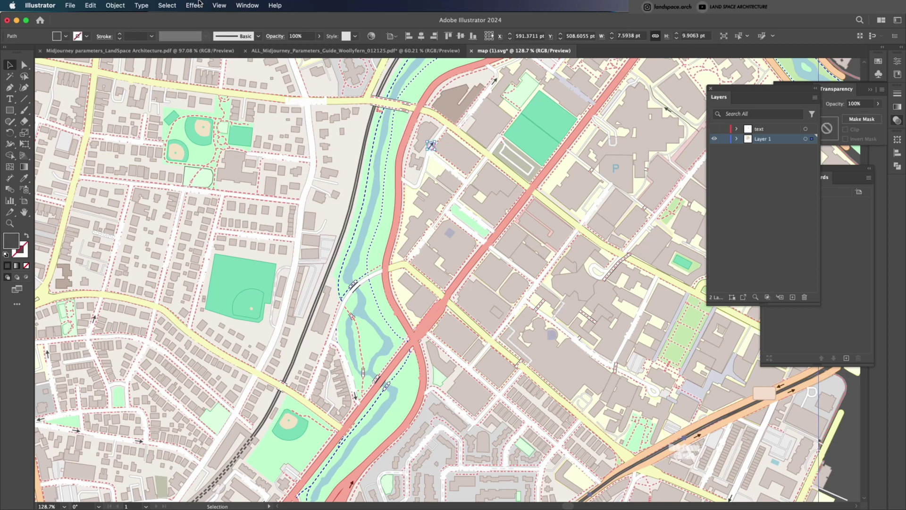
pyautogui.click(194, 5)
pyautogui.moveTo(167, 5)
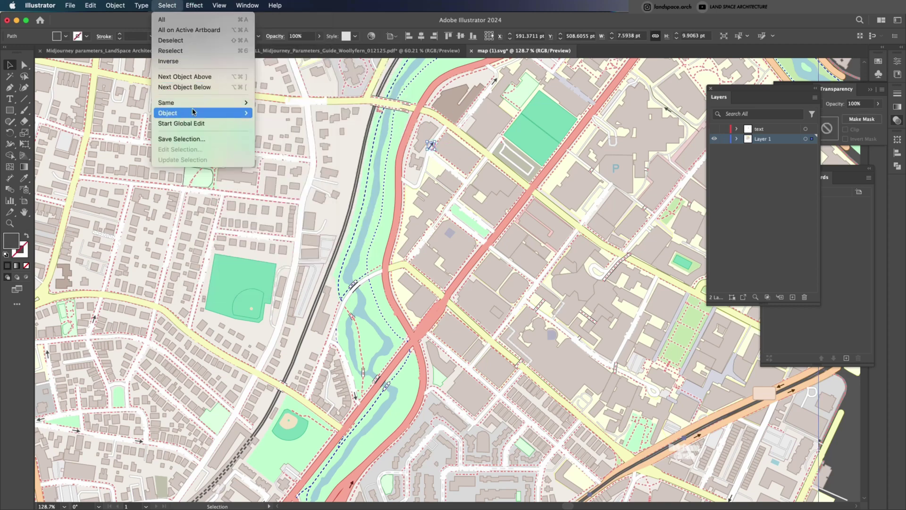
pyautogui.moveTo(203, 103)
pyautogui.click(281, 115)
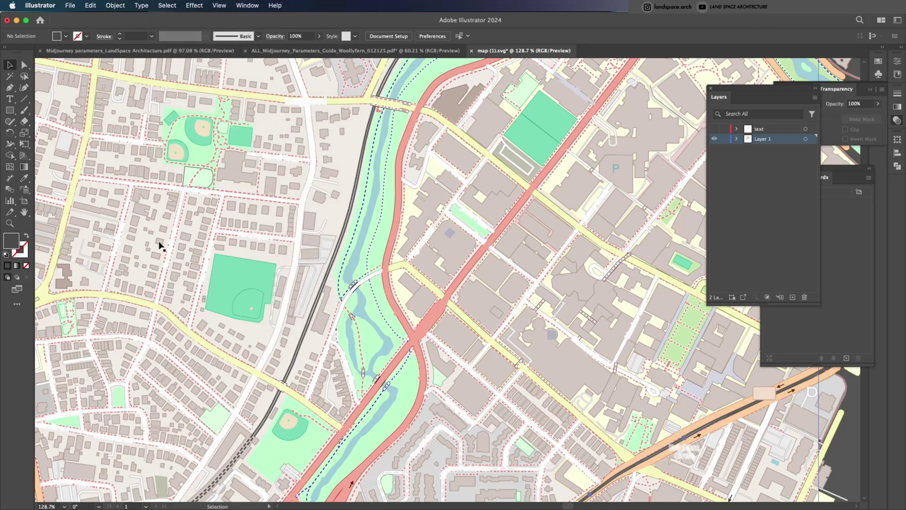
# Cut all grey building footprints selected by matching appearance, and add a new Layer 3.
pyautogui.click(272, 166)
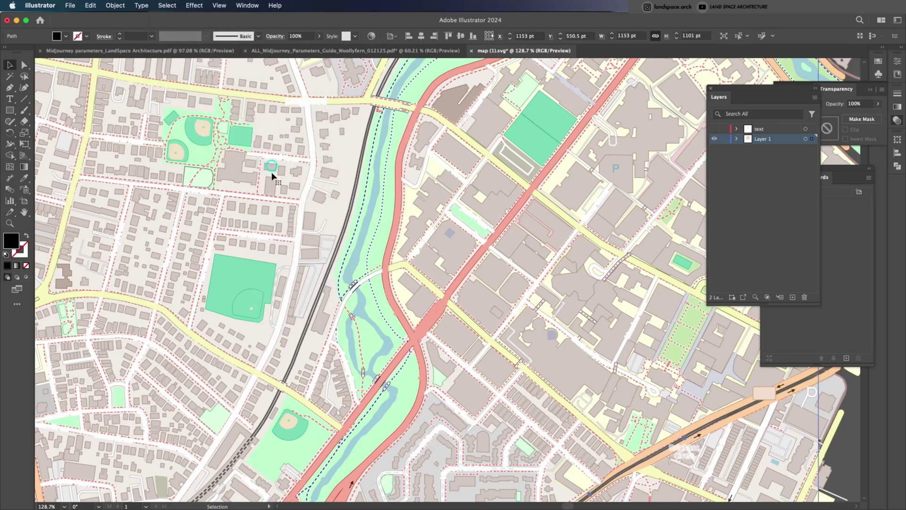
pyautogui.press('Delete')
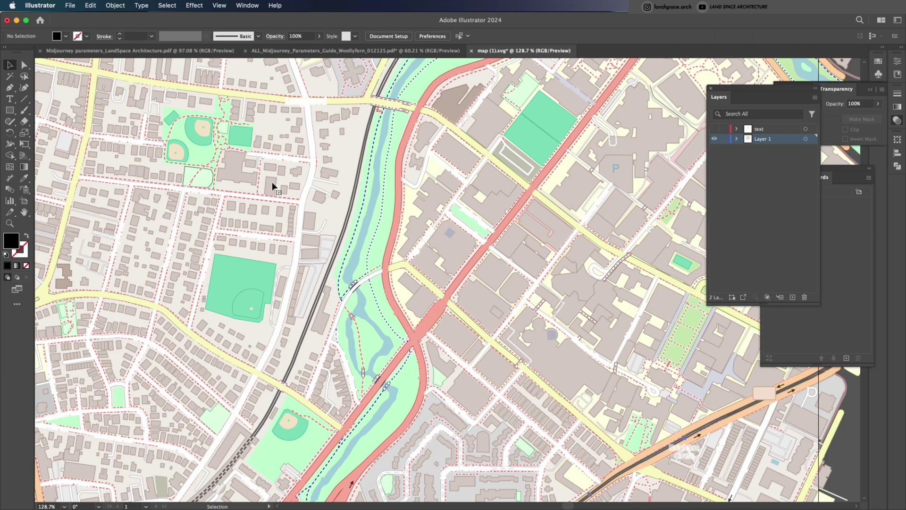
pyautogui.press('super+z')
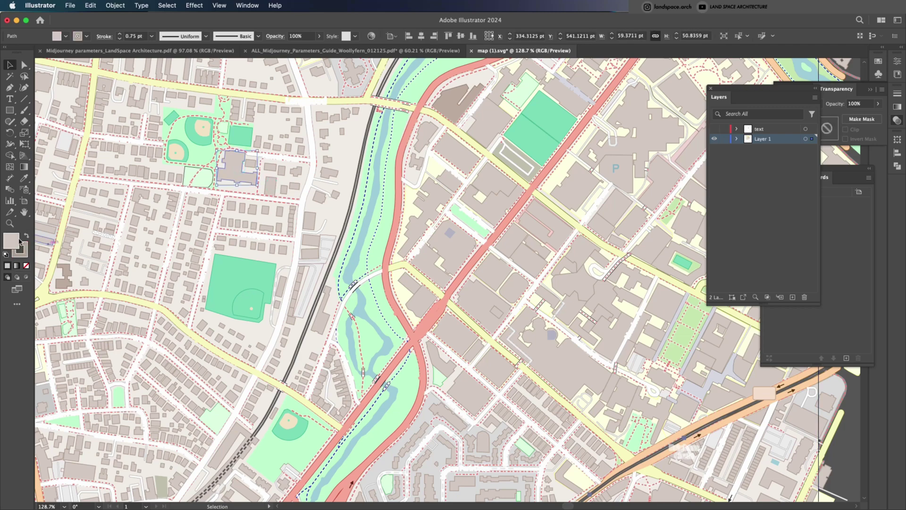
pyautogui.click(194, 5)
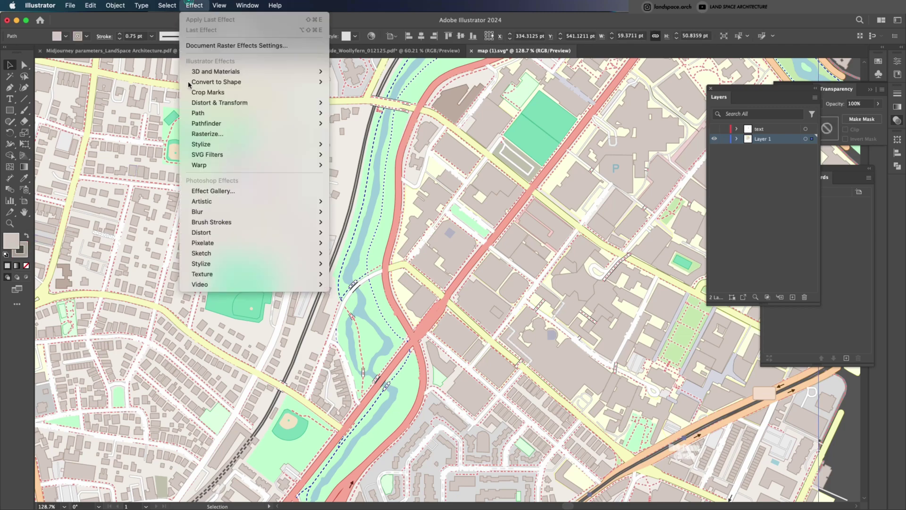
pyautogui.moveTo(174, 3)
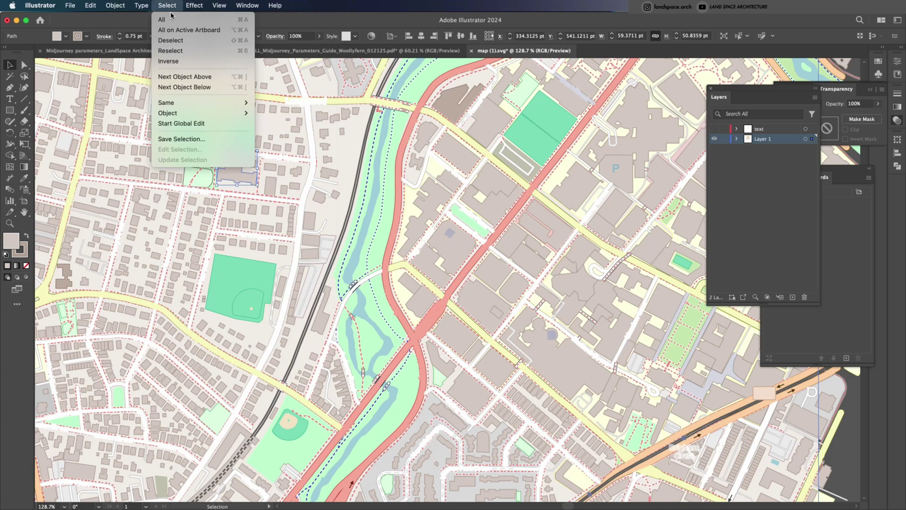
pyautogui.moveTo(189, 104)
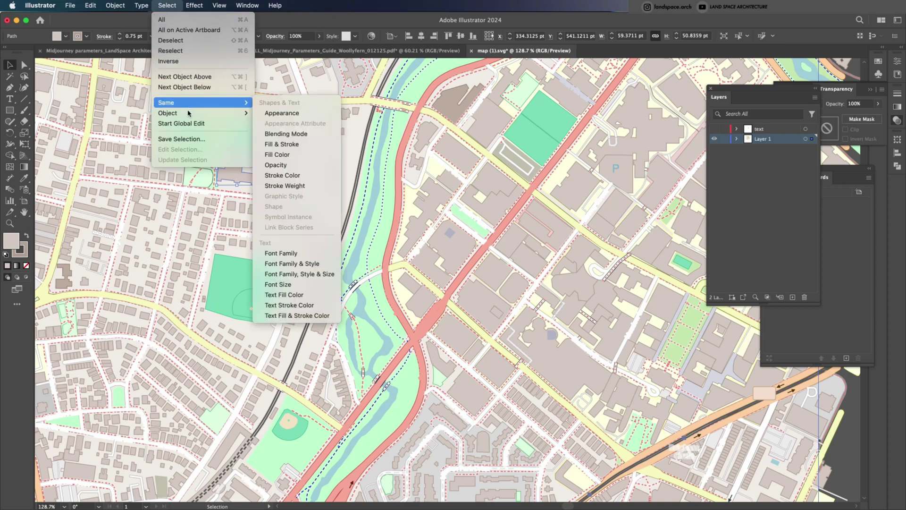
pyautogui.click(282, 115)
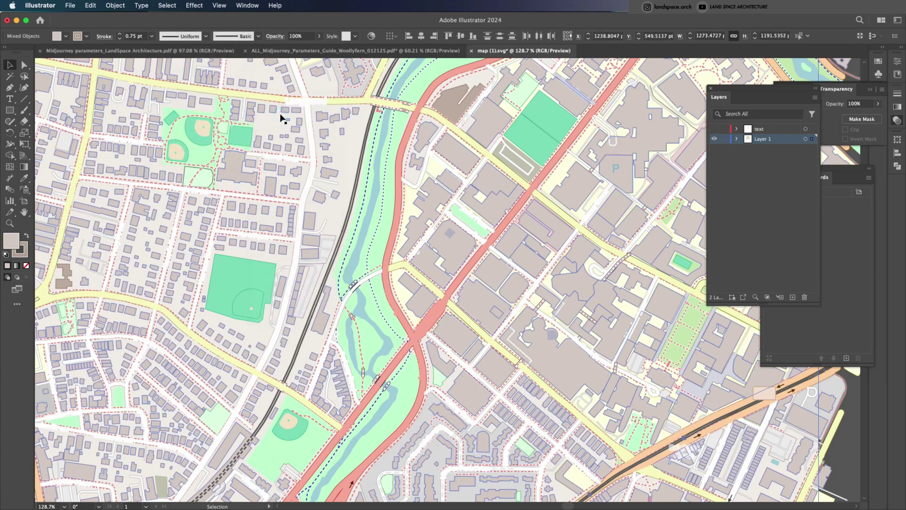
pyautogui.press('a')
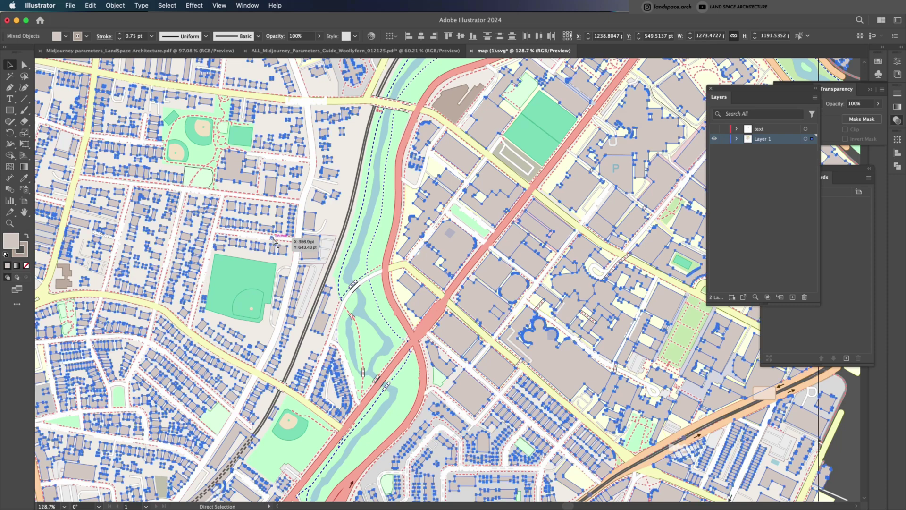
pyautogui.press('v')
pyautogui.press('Delete')
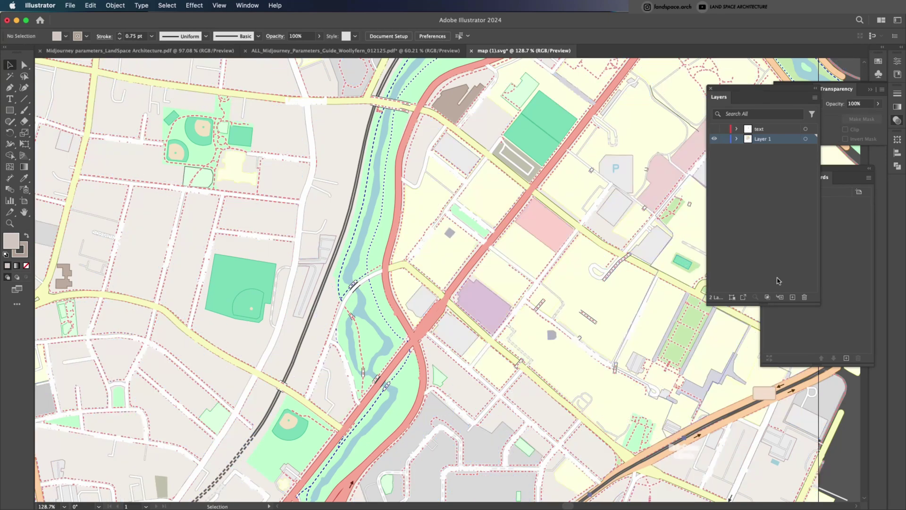
pyautogui.click(793, 297)
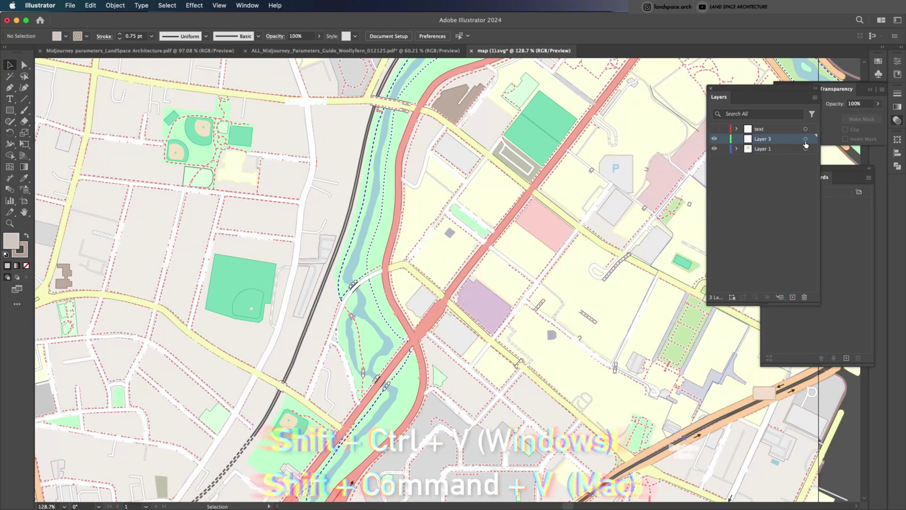
# Paste the buildings in place, rename Layer 3 'buildings' with Black layer colour, and target it.
pyautogui.press('shift+super+v')
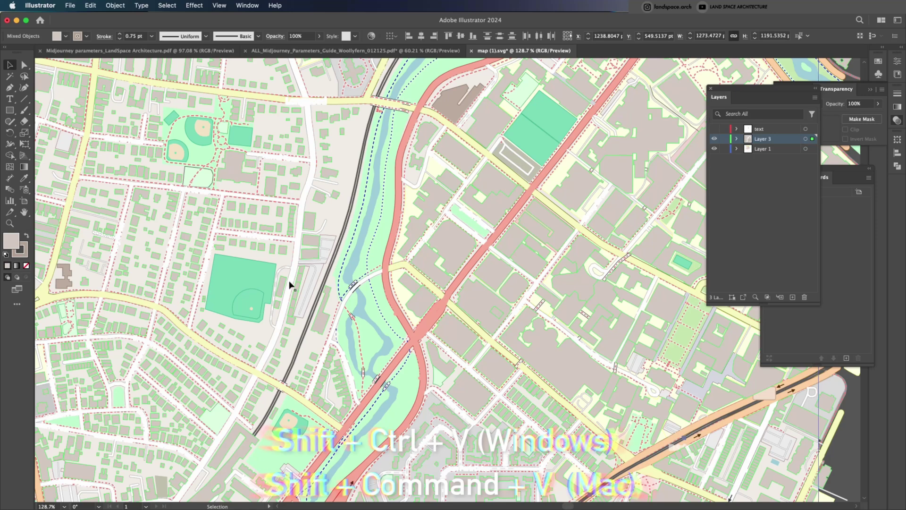
pyautogui.doubleClick(768, 140)
pyautogui.write('buildings')
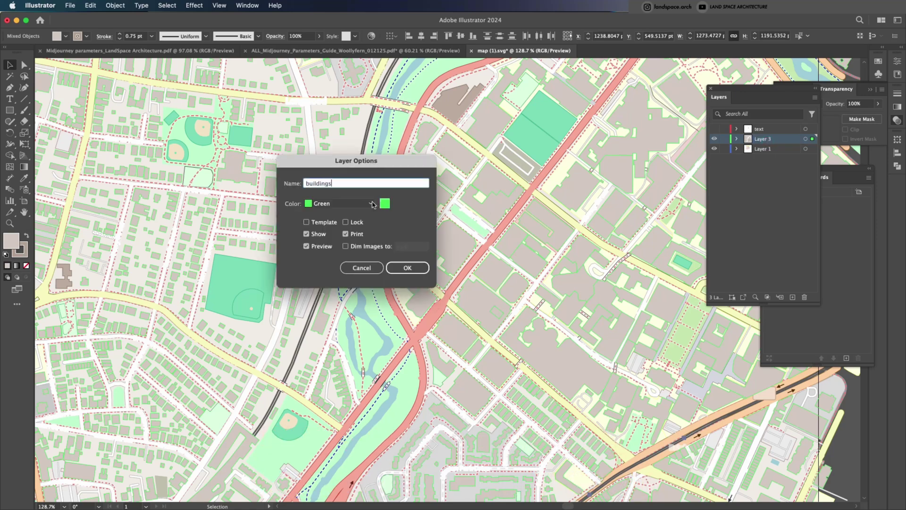
pyautogui.click(372, 203)
pyautogui.click(333, 289)
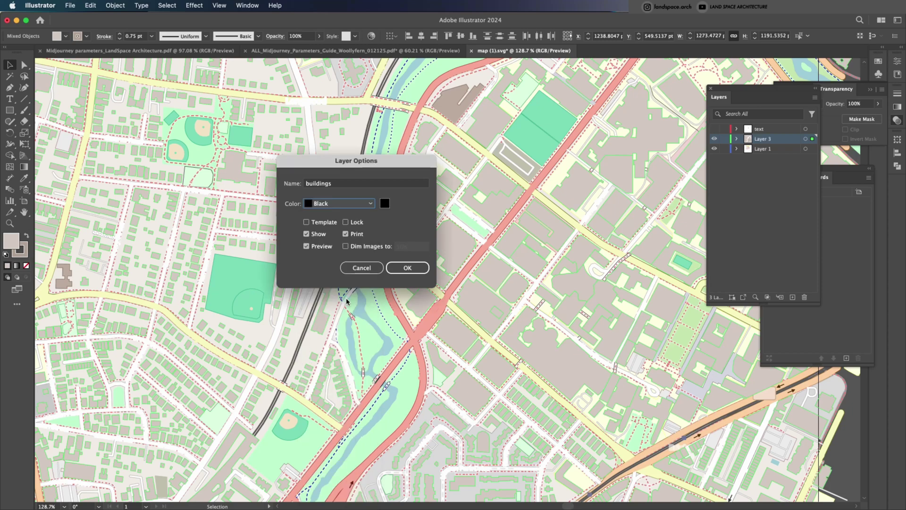
pyautogui.click(406, 267)
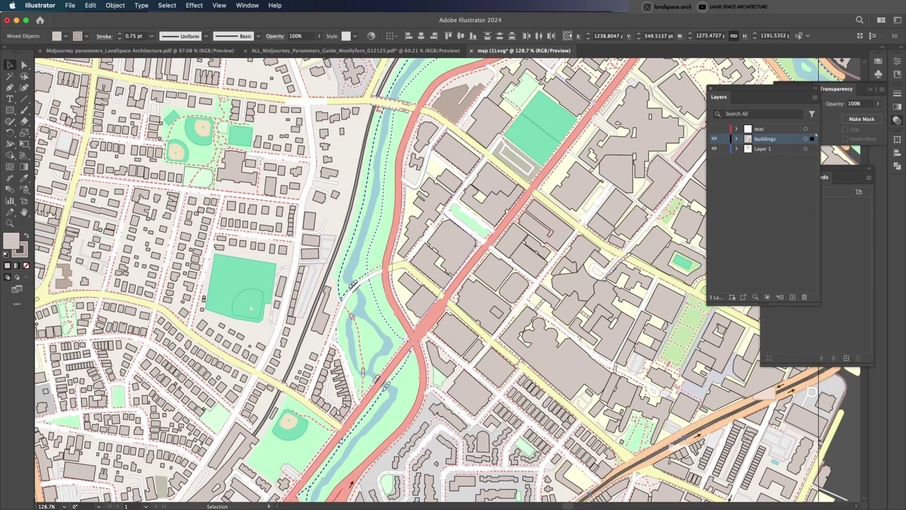
pyautogui.click(412, 213)
pyautogui.click(776, 140)
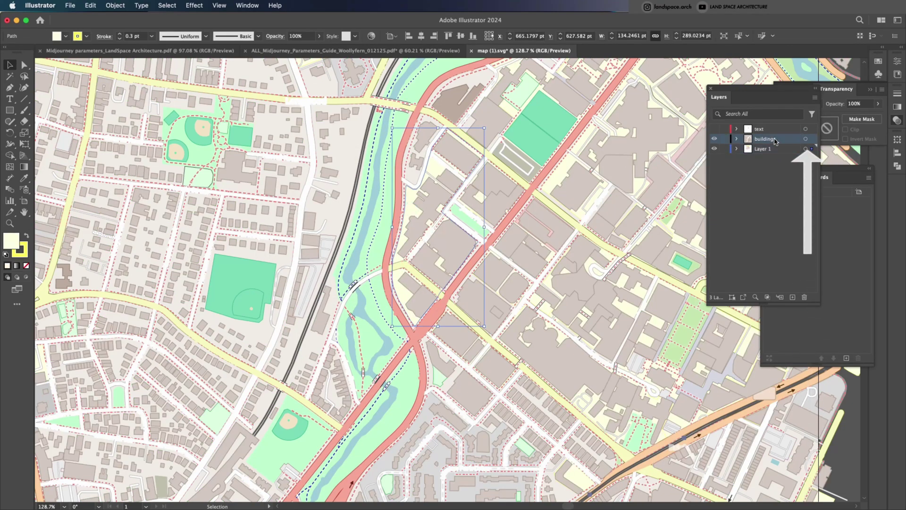
pyautogui.click(807, 139)
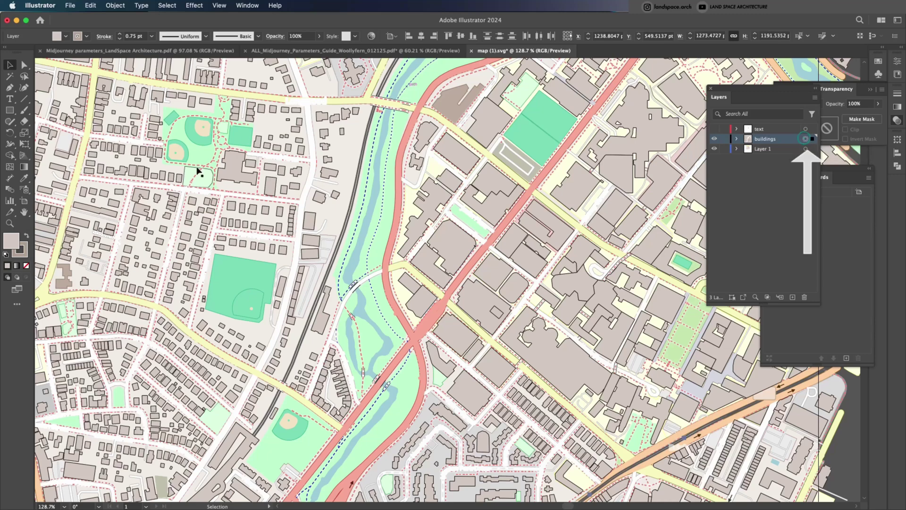
# Fill the buildings solid black by resetting default colours and swapping fill and stroke.
pyautogui.click(5, 256)
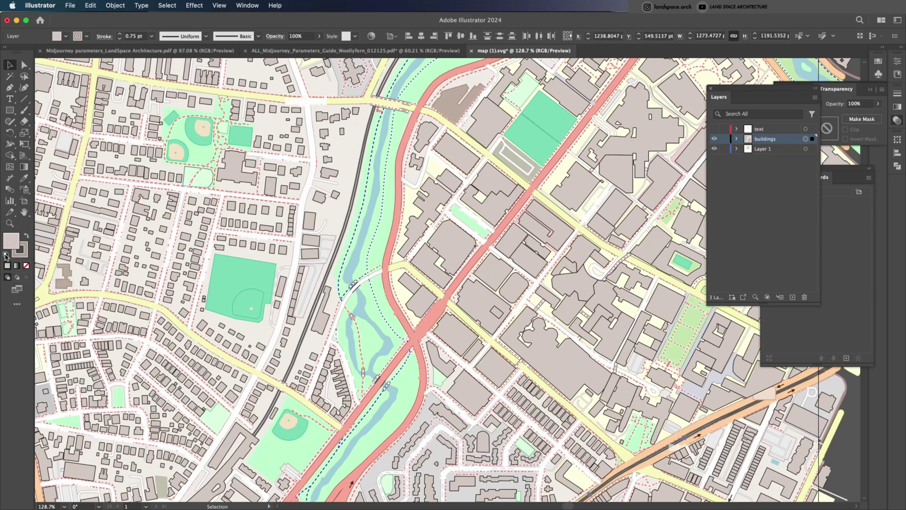
pyautogui.click(26, 235)
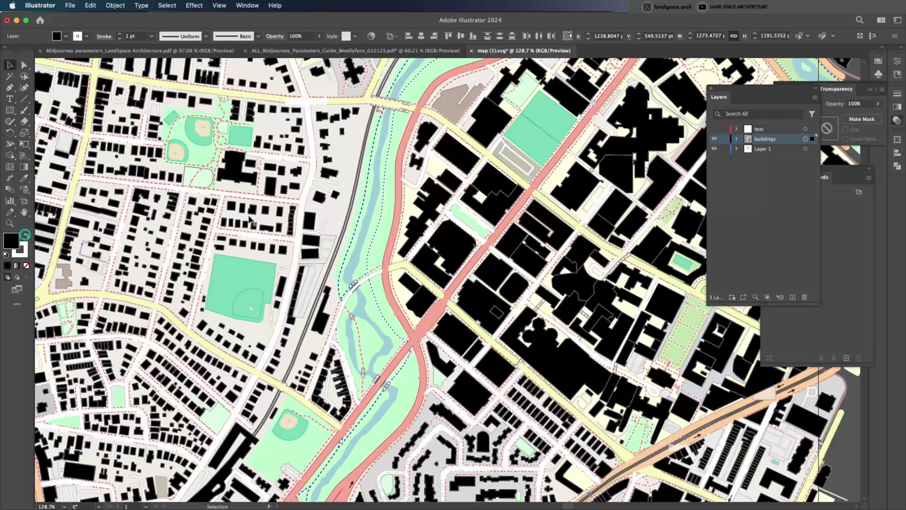
pyautogui.click(344, 203)
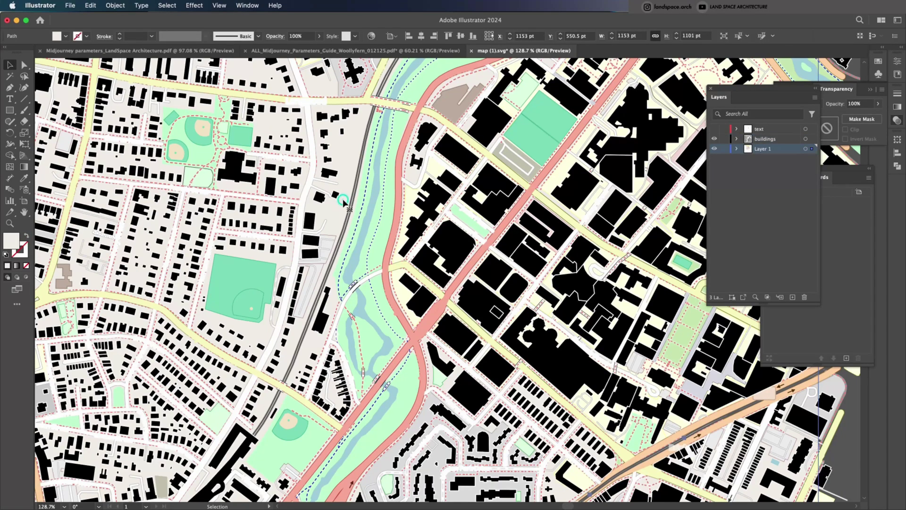
pyautogui.keyDown('alt'); pyautogui.scroll(-5, 344, 203); pyautogui.keyUp('alt')
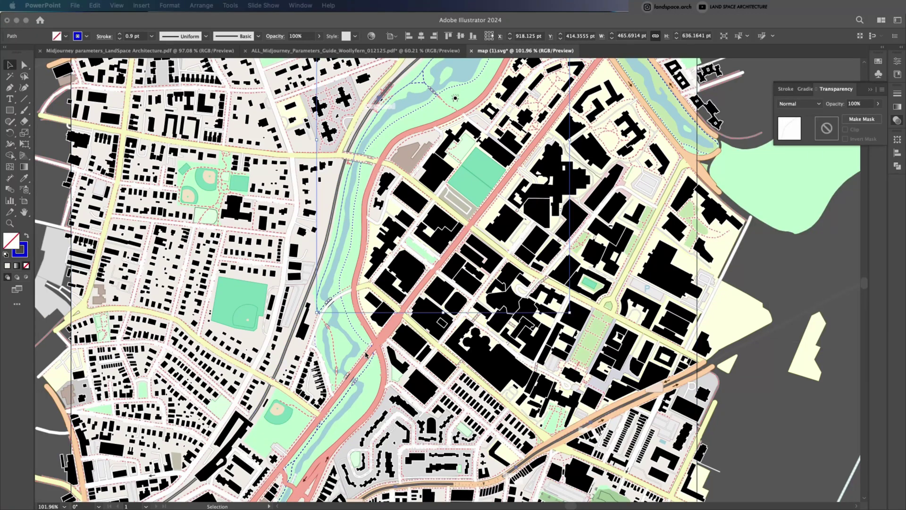
# Select the background land shape and all objects with the same appearance, then deselect.
pyautogui.click(366, 353)
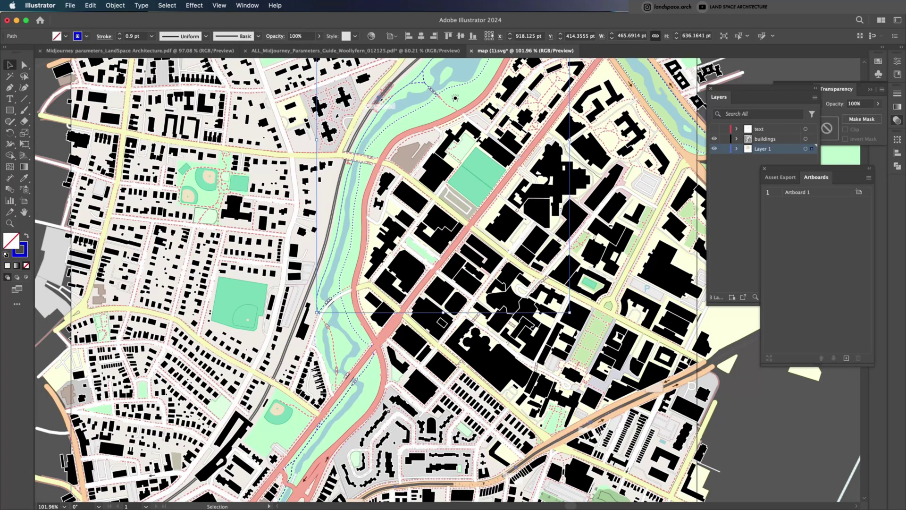
pyautogui.hscroll(2, 378, 415)
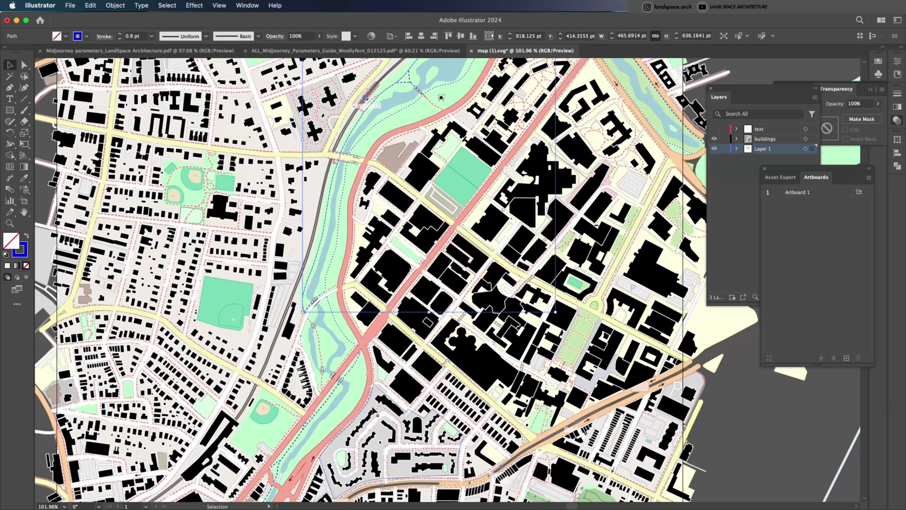
pyautogui.scroll(2, 378, 415)
pyautogui.click(301, 245)
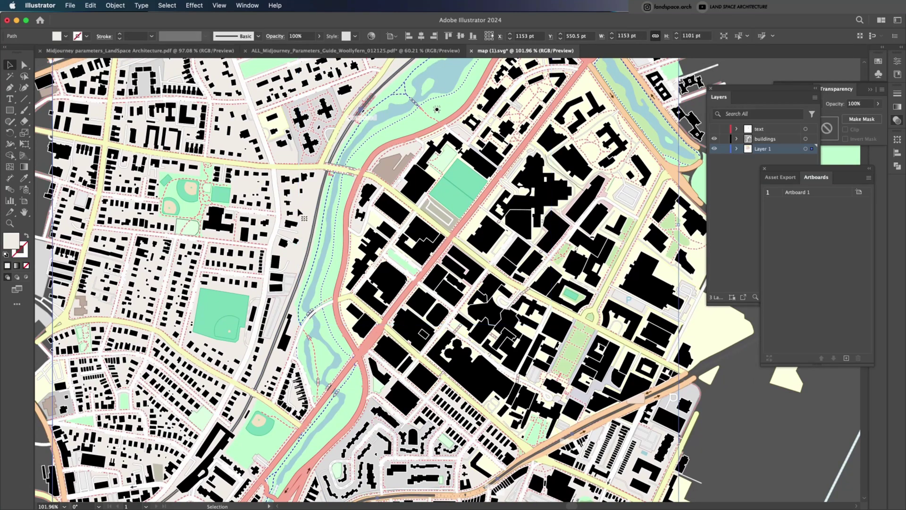
pyautogui.click(170, 5)
pyautogui.moveTo(208, 104)
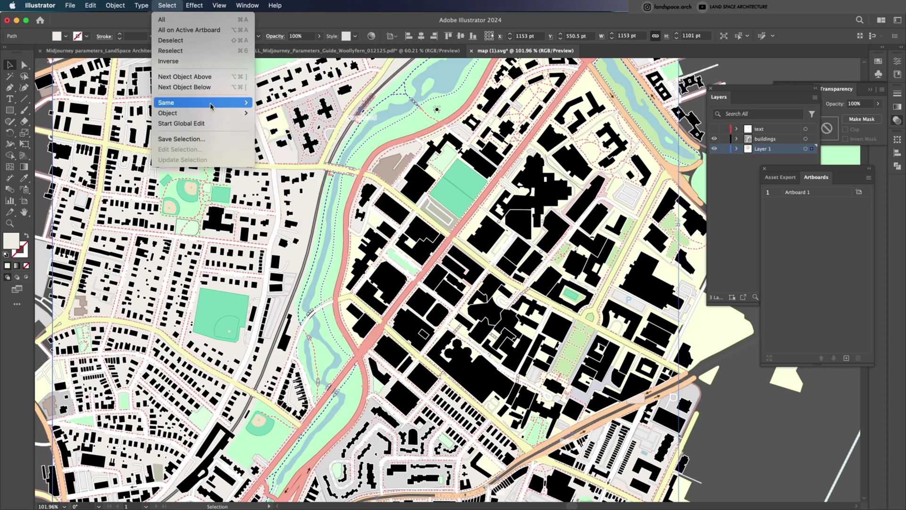
pyautogui.click(282, 114)
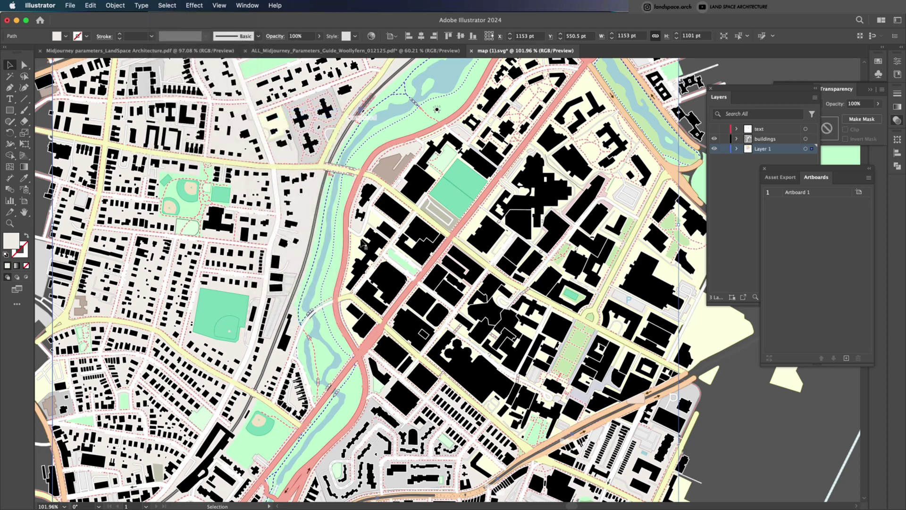
pyautogui.press('super+shift+a')
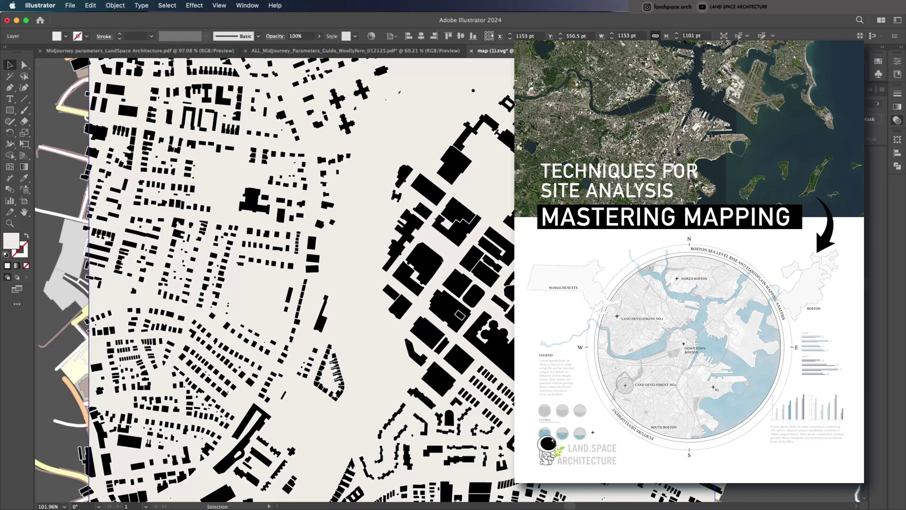
# Keep the land fill cream FFFBF3 after trying brown B58023, then hide the land layer.
pyautogui.doubleClick(12, 246)
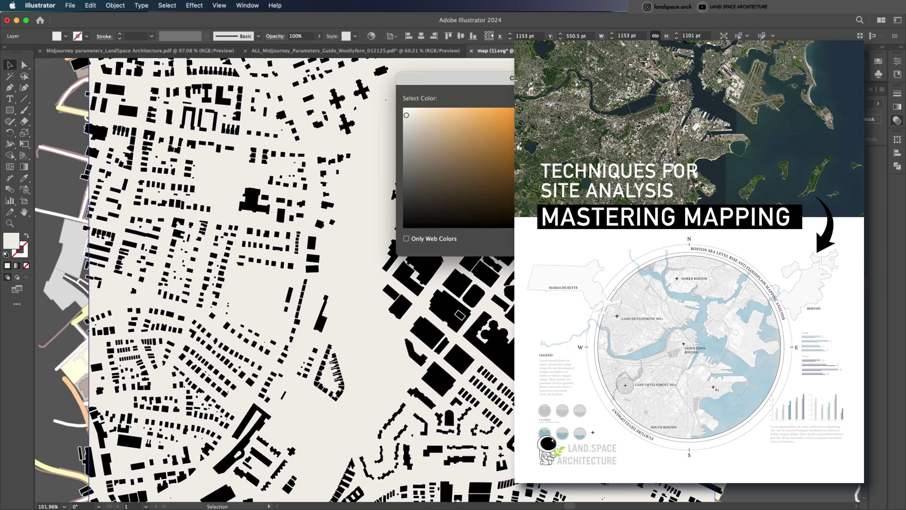
pyautogui.moveTo(484, 190)
pyautogui.mouseDown()
pyautogui.moveTo(478, 170)
pyautogui.moveTo(488, 180)
pyautogui.mouseUp()
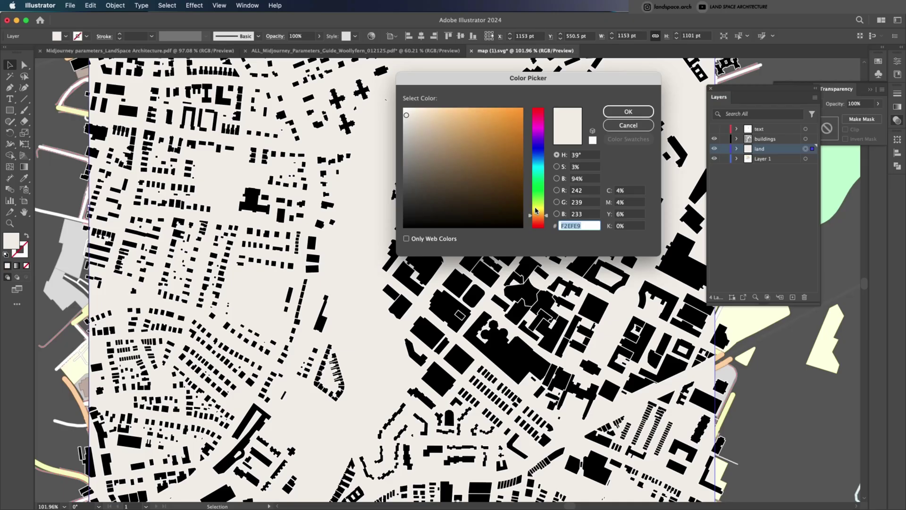
pyautogui.write('B58023')
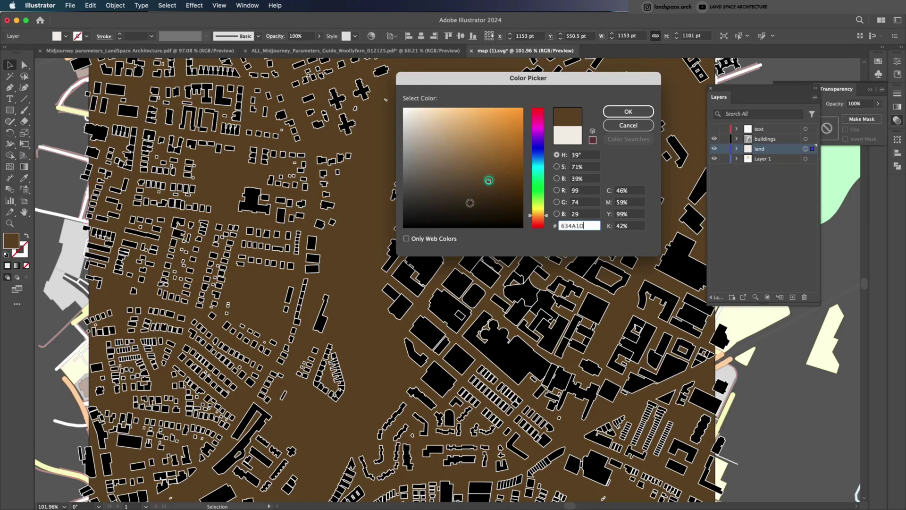
pyautogui.hotkey('ctrl', 'z')
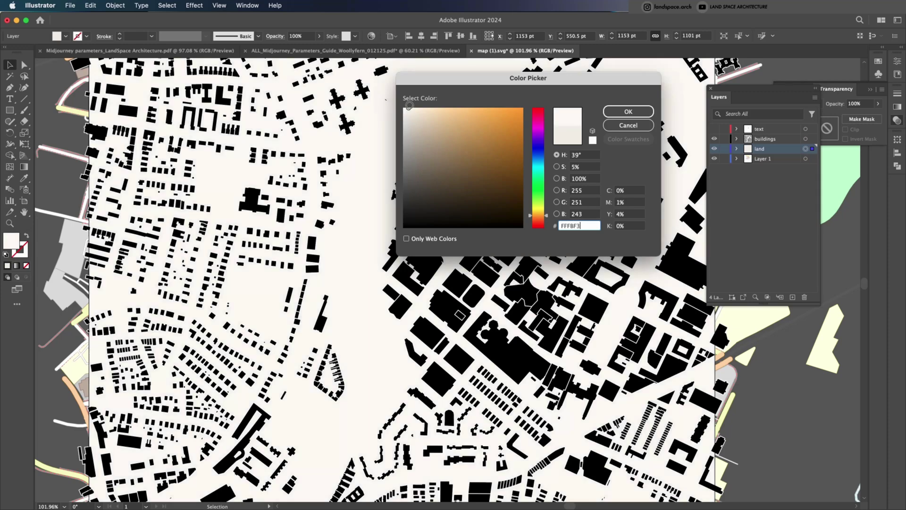
pyautogui.click(629, 111)
pyautogui.click(715, 149)
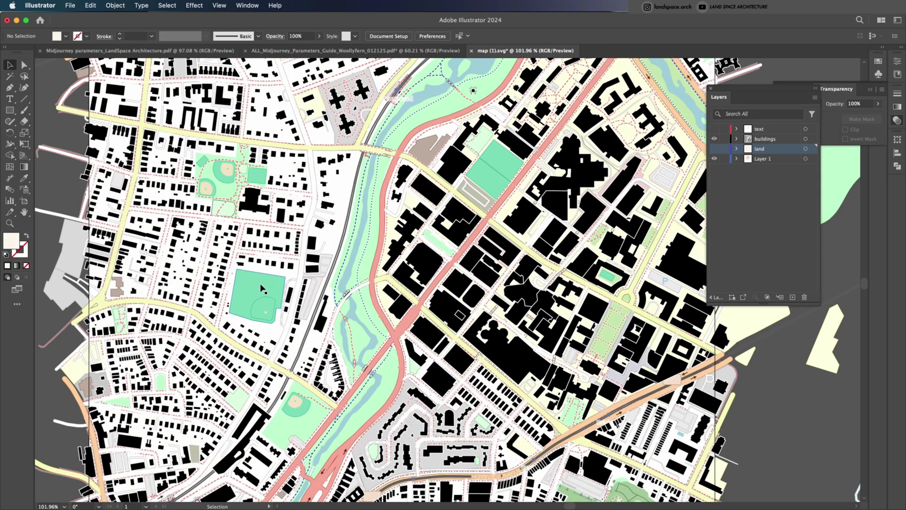
# Select all road paths by matching appearance, then pick a single black building.
pyautogui.click(279, 355)
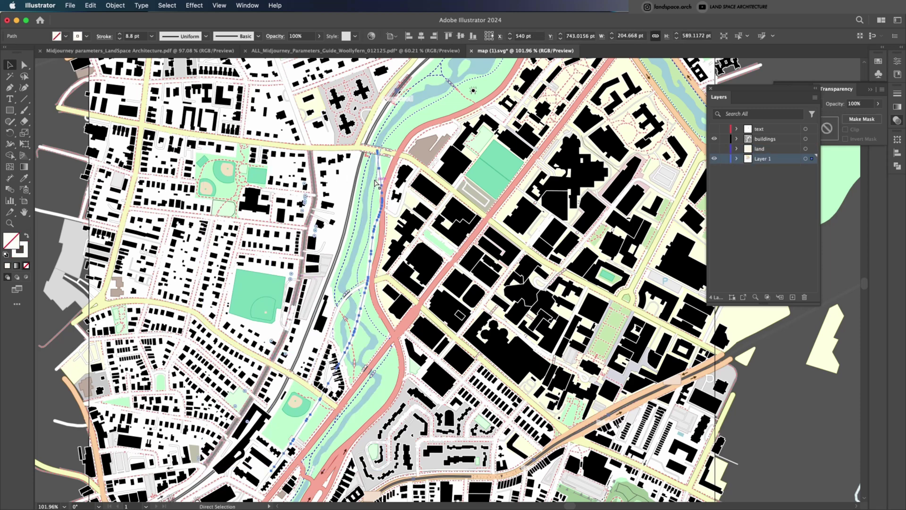
pyautogui.click(167, 5)
pyautogui.moveTo(189, 98)
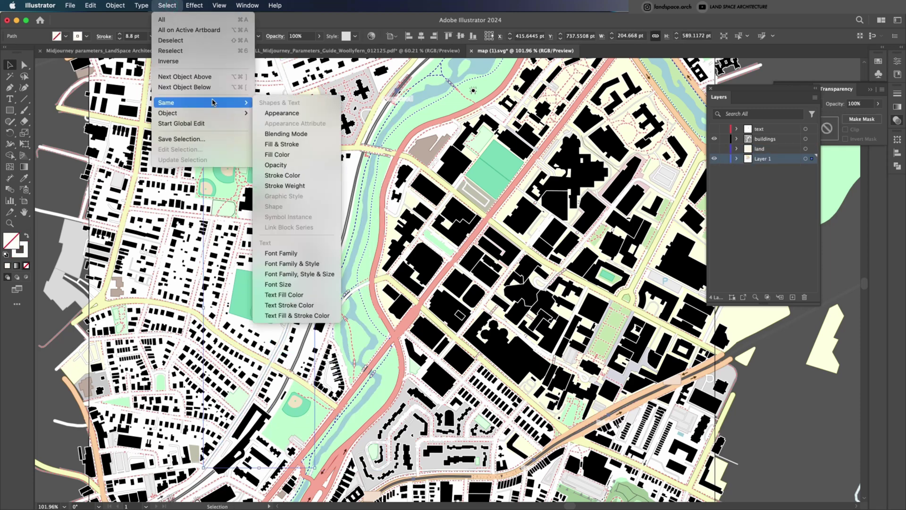
pyautogui.click(293, 110)
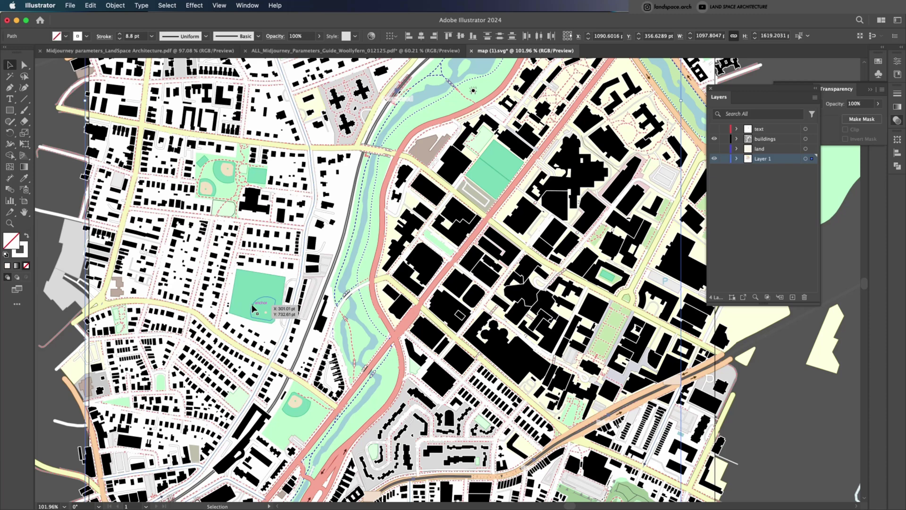
pyautogui.click(289, 264)
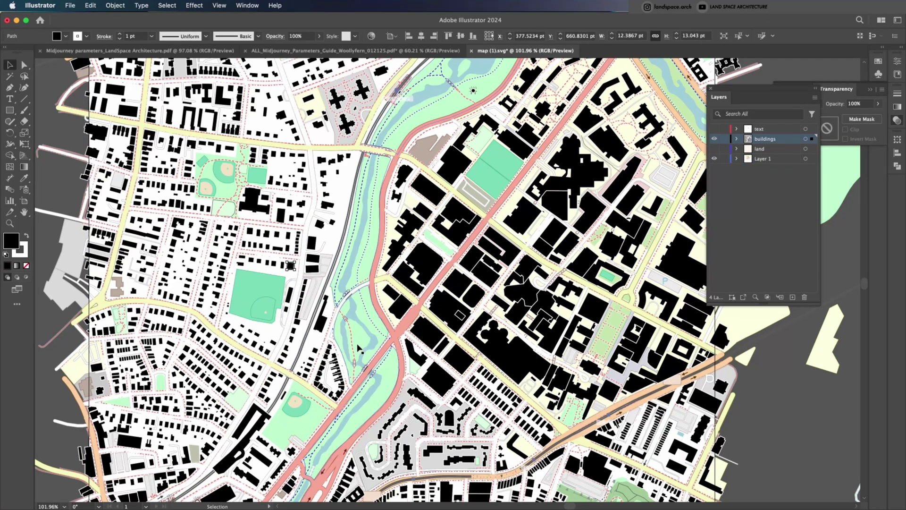
# Cut all green park areas and paste them in place on a new layer named grass.
pyautogui.click(371, 394)
pyautogui.click(167, 6)
pyautogui.moveTo(189, 103)
pyautogui.click(283, 113)
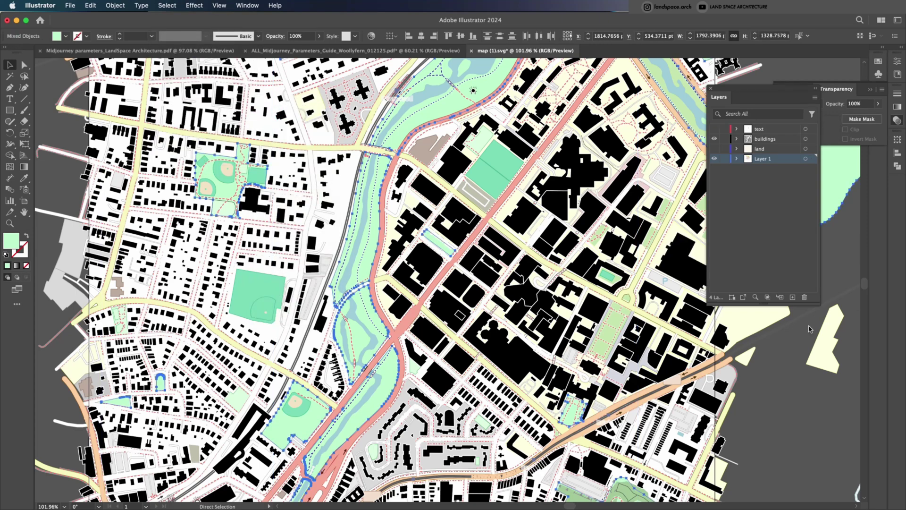
pyautogui.press('super+x')
pyautogui.click(793, 297)
pyautogui.doubleClick(765, 159)
pyautogui.write('grass')
pyautogui.press('Return')
pyautogui.press('super+shift+v')
# Move the grass layer below Layer 1 and fill its shapes pale green E6F9CA.
pyautogui.moveTo(746, 163); pyautogui.dragTo(765, 179)
pyautogui.click(806, 169)
pyautogui.doubleClick(6, 242)
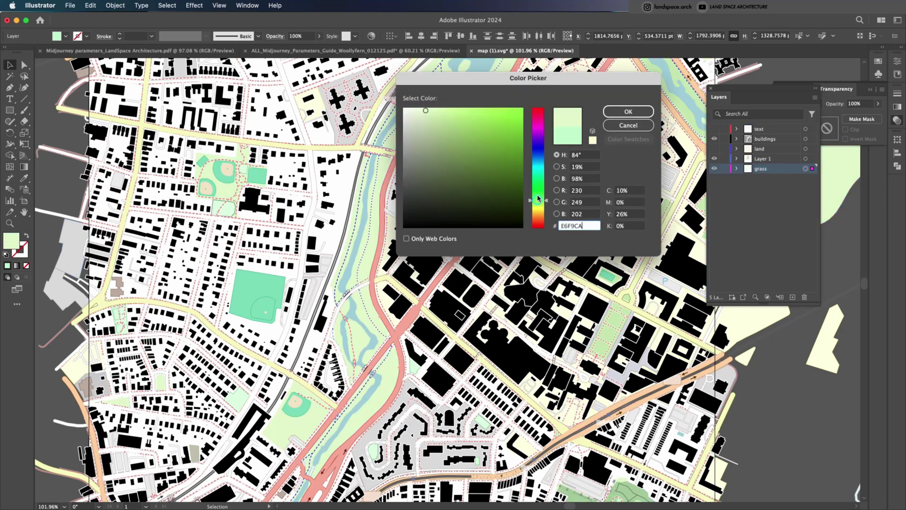
pyautogui.click(609, 115)
pyautogui.scroll(-4, 461, 183)
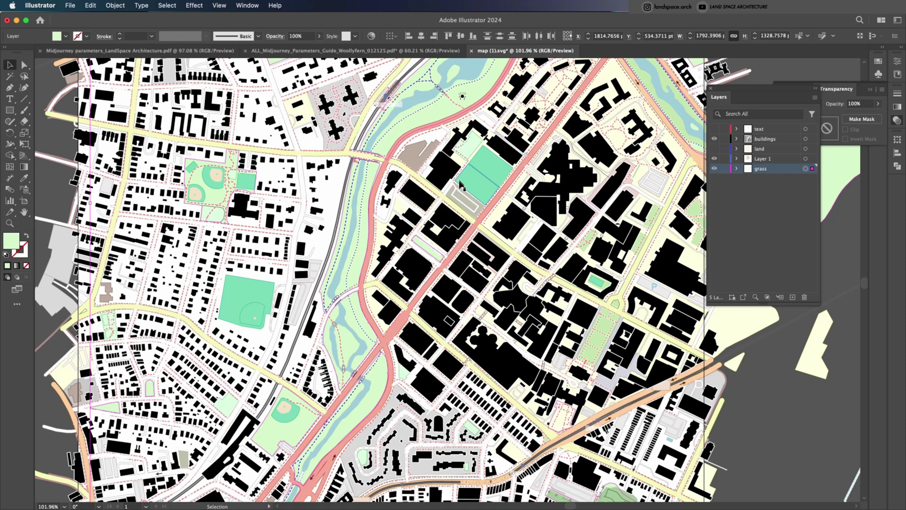
pyautogui.hscroll(3, 454, 286)
pyautogui.scroll(2, 454, 286)
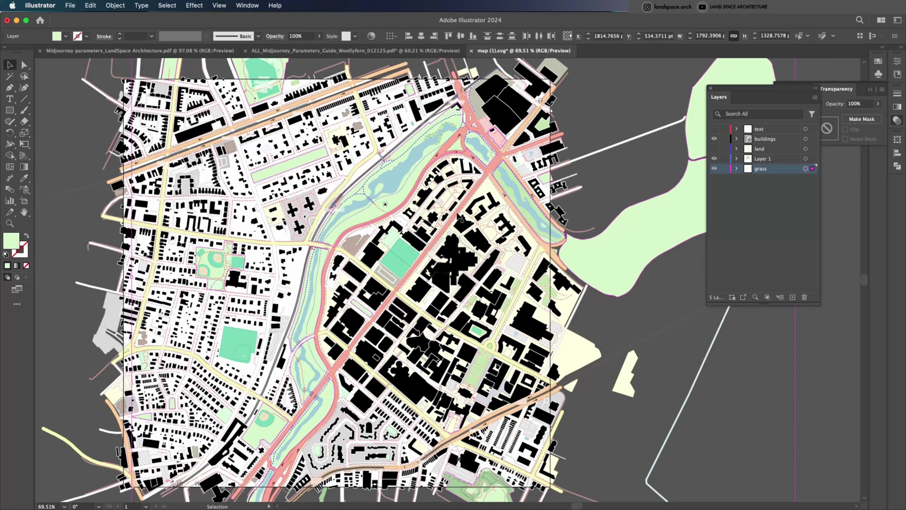
# Select all turquoise sports fields by matching fill colour and cut them.
pyautogui.click(532, 154)
pyautogui.press('super+shift+a')
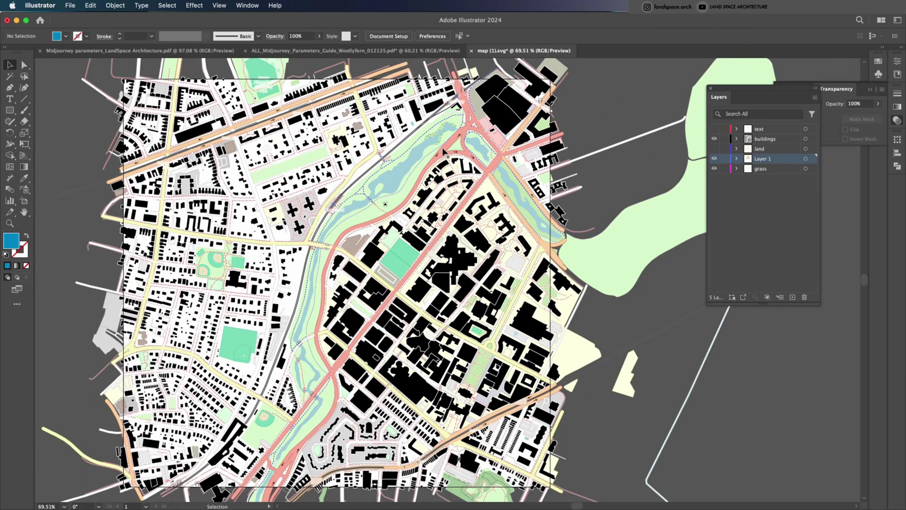
pyautogui.click(317, 194)
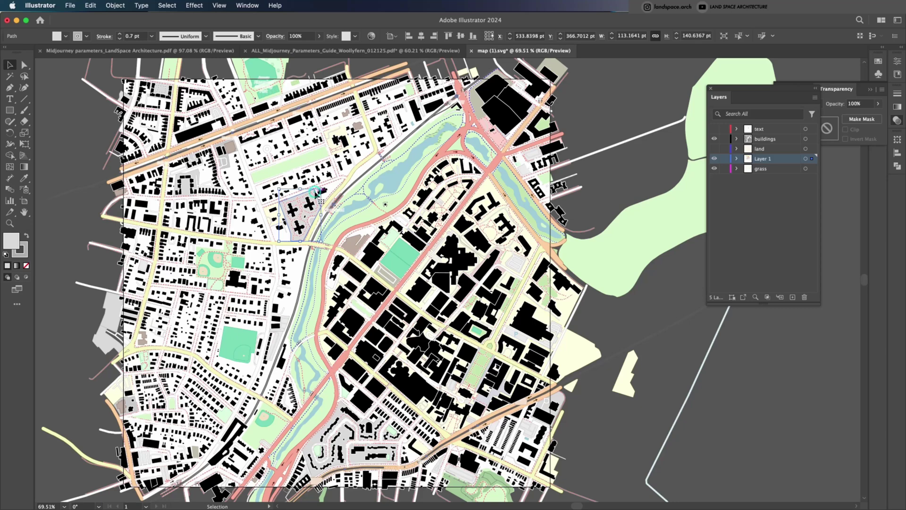
pyautogui.click(404, 255)
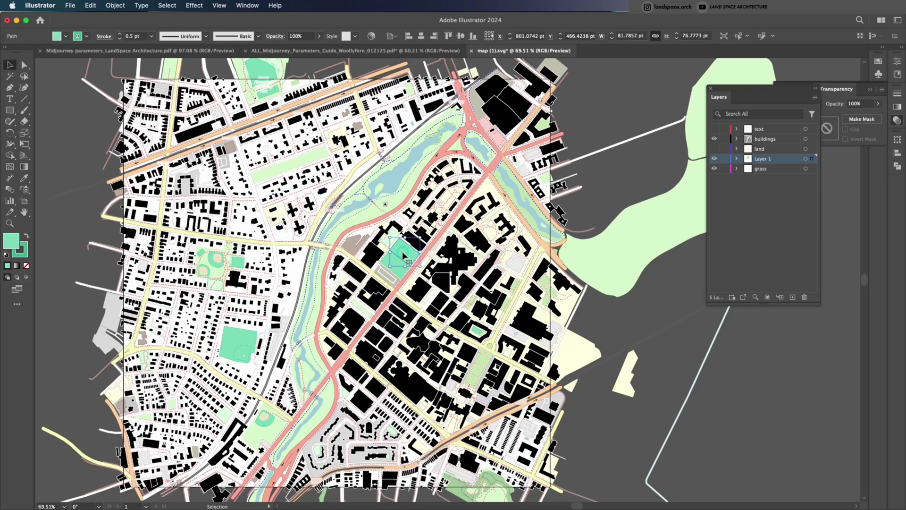
pyautogui.click(168, 6)
pyautogui.moveTo(198, 102)
pyautogui.click(284, 151)
pyautogui.press('super+x')
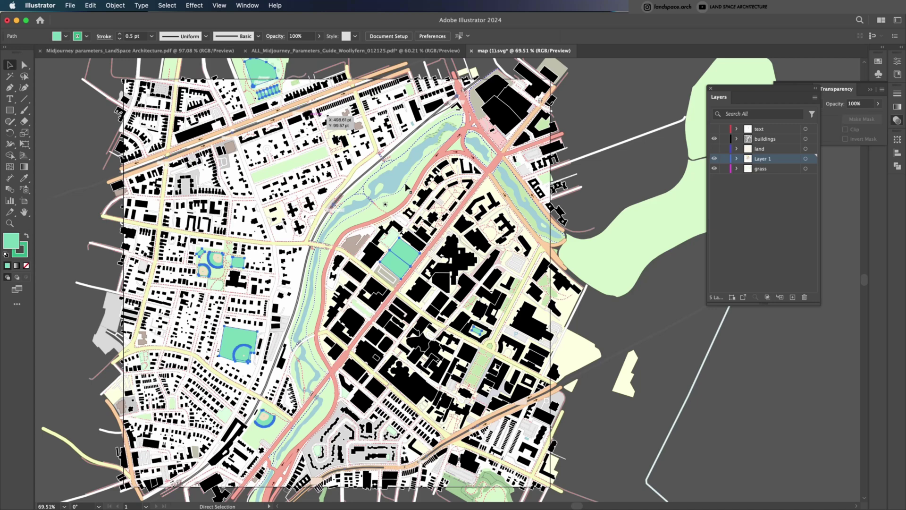
# Create a layer named sports and paste the sports fields in place on it.
pyautogui.click(793, 296)
pyautogui.doubleClick(764, 159)
pyautogui.write('sports')
pyautogui.press('Return')
pyautogui.press('super+shift+v')
# Eyedrop the pale green grass colour onto the sports fields.
pyautogui.press('i')
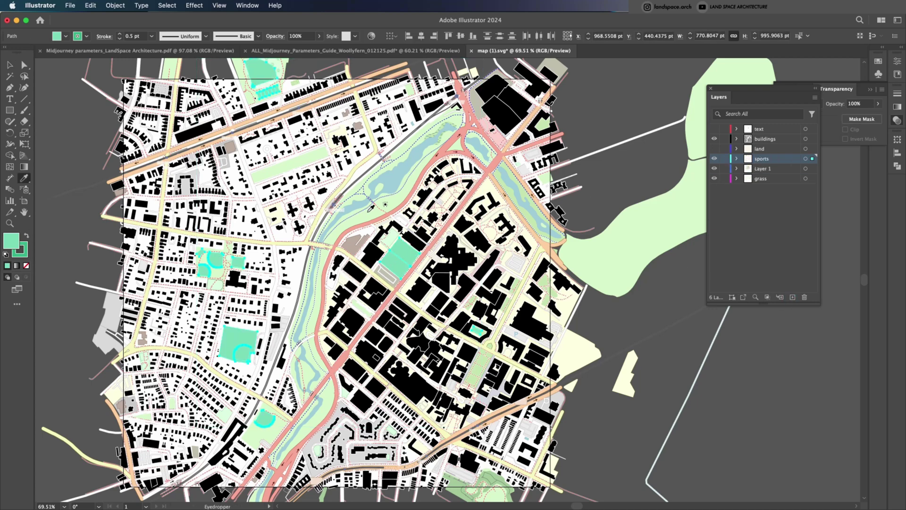
pyautogui.click(371, 206)
pyautogui.doubleClick(11, 241)
pyautogui.press('Escape')
pyautogui.press('v')
pyautogui.click(354, 229)
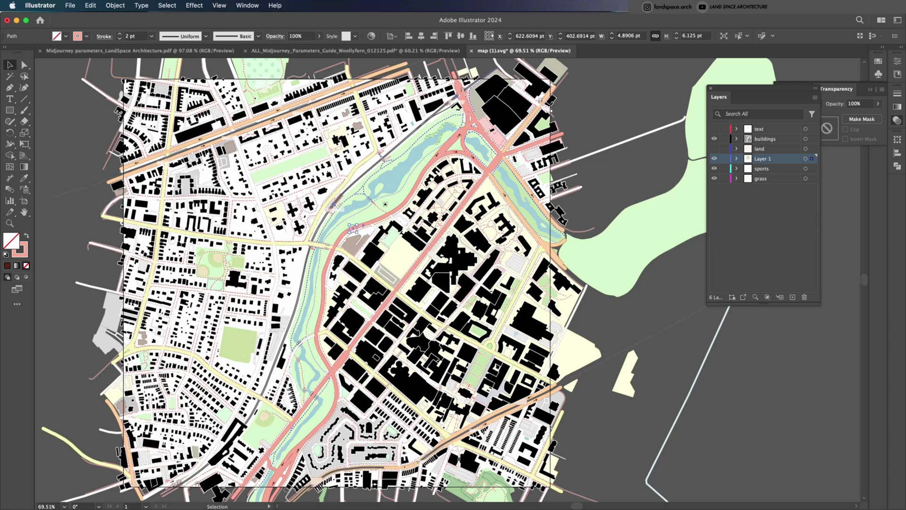
pyautogui.scroll(5, 361, 230)
# Select same-appearance objects, then clear the selection and fit the whole artboard in view.
pyautogui.click(167, 5)
pyautogui.moveTo(203, 102)
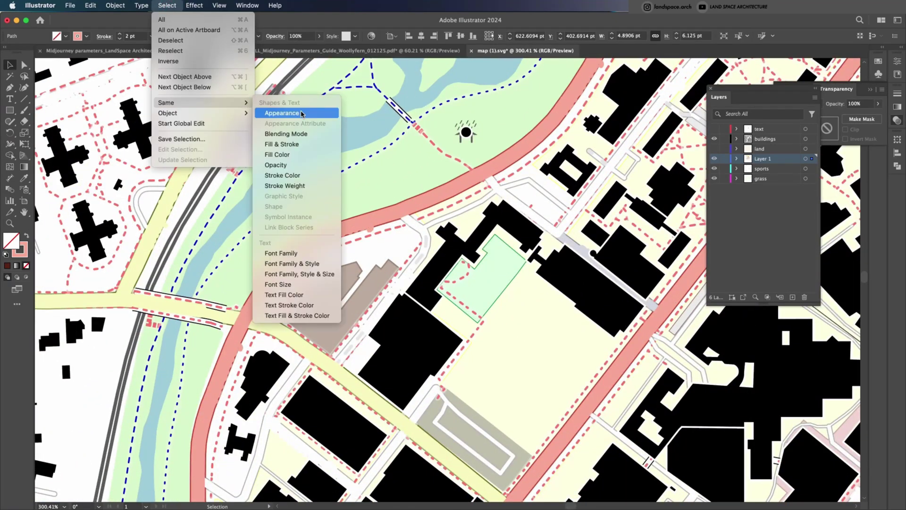
pyautogui.click(282, 113)
pyautogui.click(167, 5)
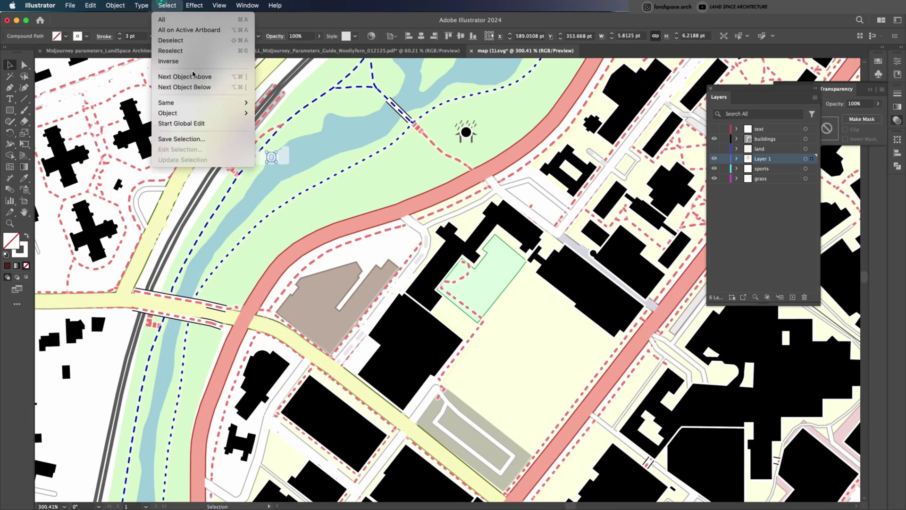
pyautogui.moveTo(184, 103)
pyautogui.click(291, 121)
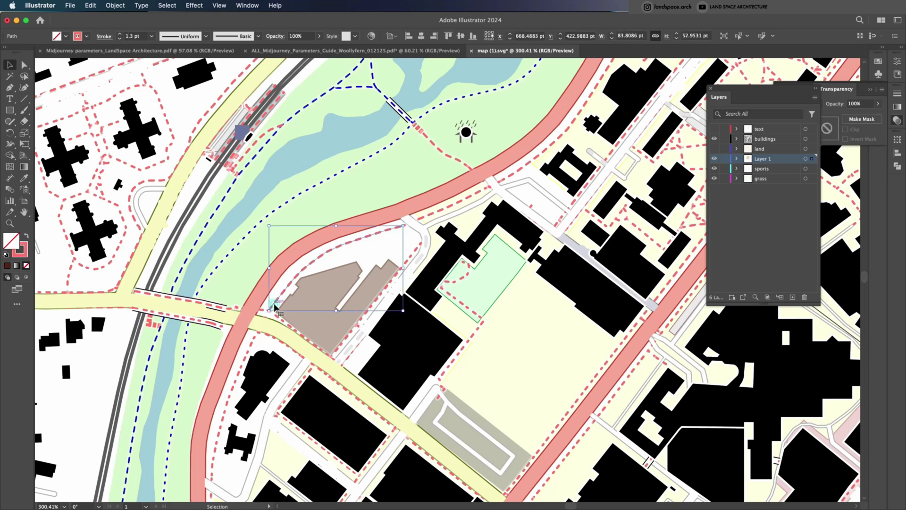
pyautogui.press('super+0')
pyautogui.press('super+Tab')
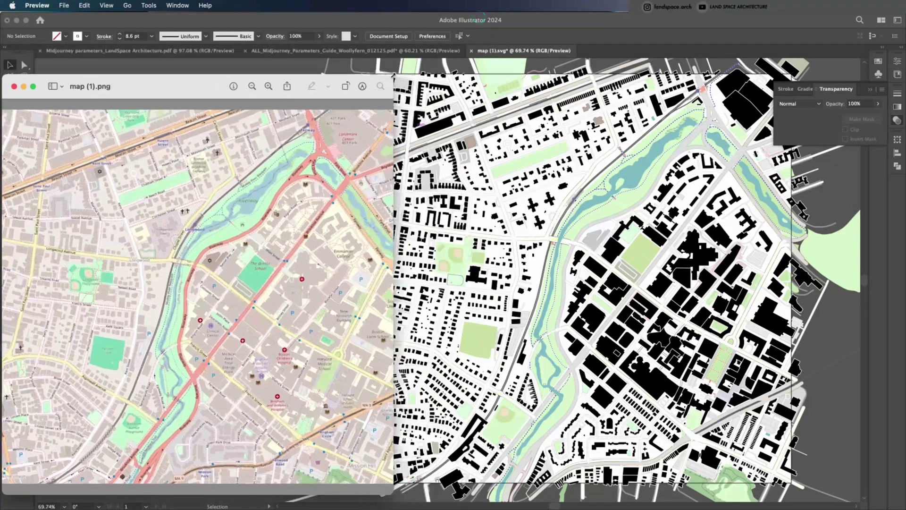
# Make the Preview window with map (1).png taller to compare with the Illustrator map.
pyautogui.moveTo(391, 77); pyautogui.dragTo(392, 6)
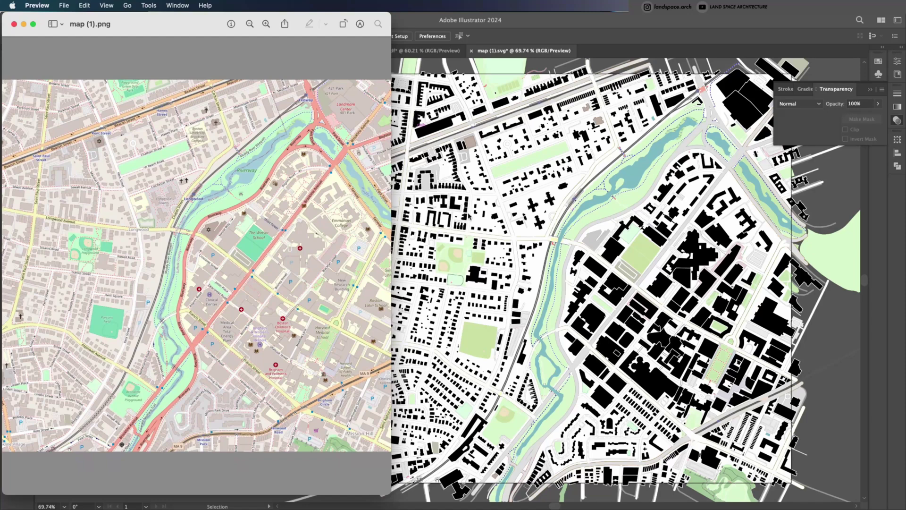
pyautogui.hscroll(-3, 491, 257)
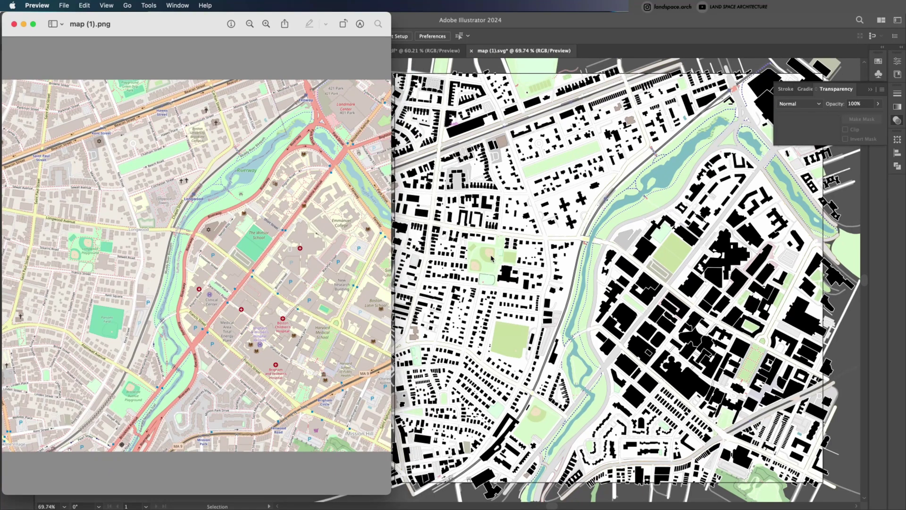
pyautogui.hscroll(-3, 491, 257)
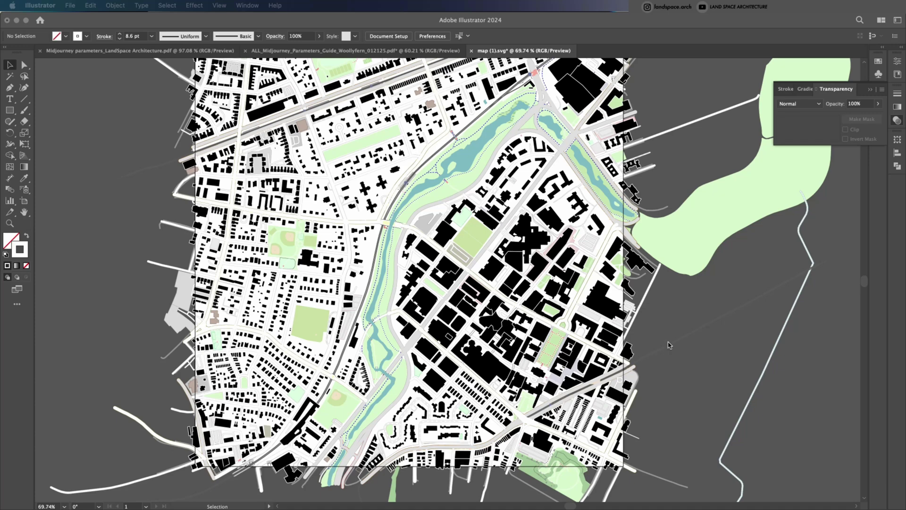
# Add a new layer above the text layer in Illustrator.
pyautogui.click(652, 178)
pyautogui.click(812, 194)
pyautogui.click(824, 361)
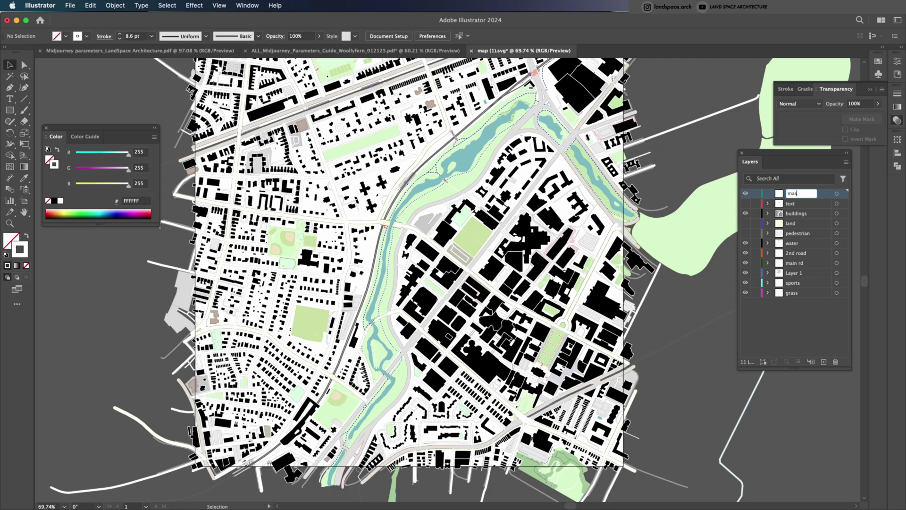
pyautogui.scroll(-3, 270, 189)
# Draw a large circle over the map, fill it black, and enlarge it to cover the map.
pyautogui.moveTo(9, 110); pyautogui.dragTo(38, 132)
pyautogui.moveTo(274, 141); pyautogui.dragTo(485, 352)
pyautogui.click(6, 254)
pyautogui.hotkey('shift', 'x')
pyautogui.press('v')
pyautogui.moveTo(485, 140); pyautogui.dragTo(487, 115)
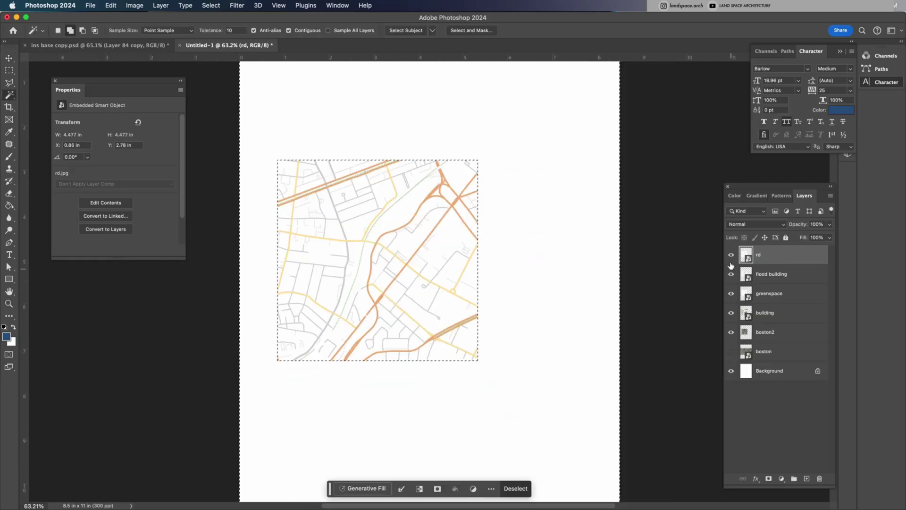
# Hide the rd and flood building layers and transform the map with 30° rotation and -30 skew.
pyautogui.click(731, 255)
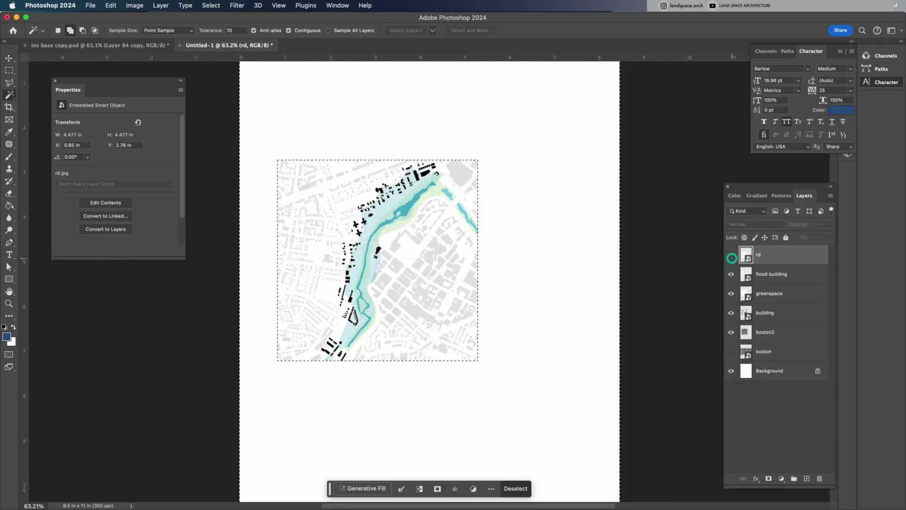
pyautogui.click(731, 275)
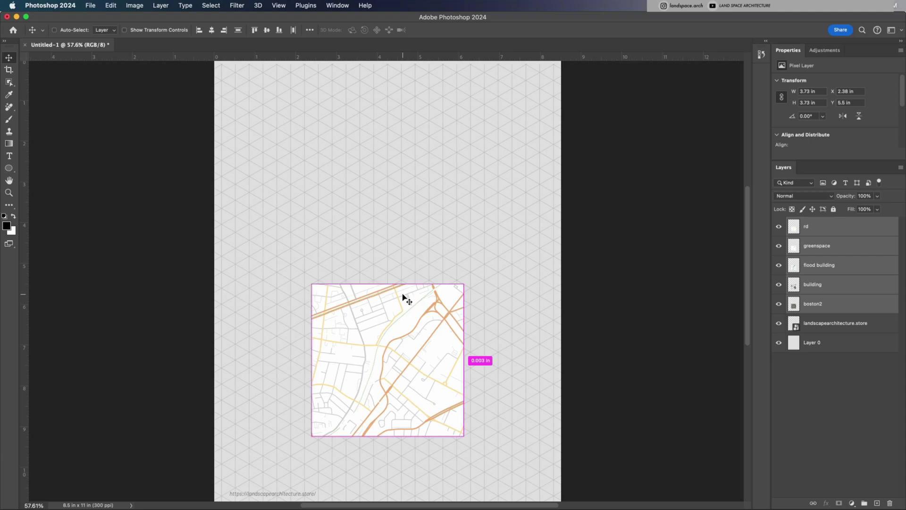
pyautogui.hotkey('ctrl', 't')
pyautogui.click(265, 30)
pyautogui.write('30')
pyautogui.press('Tab')
pyautogui.write('-30')
# Scale the map to 90% width and 80% height, unlinked, and commit the isometric transform.
pyautogui.scroll(-3, 281, 263)
pyautogui.click(183, 30)
pyautogui.write('90')
pyautogui.press('Tab')
pyautogui.click(481, 45)
pyautogui.write('80')
pyautogui.press('Return')
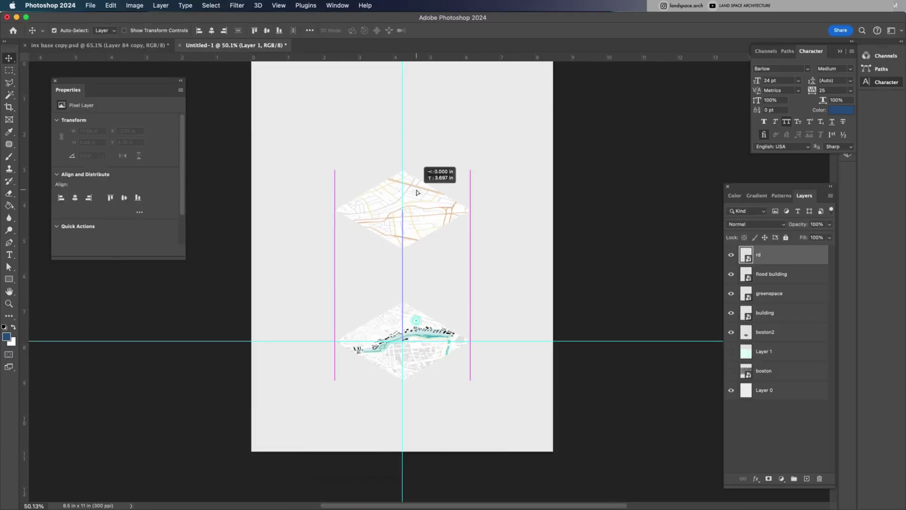
# Stack the isometric maps vertically, distributing and aligning layers rd through boston2.
pyautogui.moveTo(415, 172); pyautogui.dragTo(413, 289)
pyautogui.scroll(-2, 411, 330)
pyautogui.keyDown('shift'); pyautogui.click(764, 332); pyautogui.keyUp('shift')
pyautogui.keyDown('shift'); pyautogui.click(758, 254); pyautogui.keyUp('shift')
pyautogui.click(238, 30)
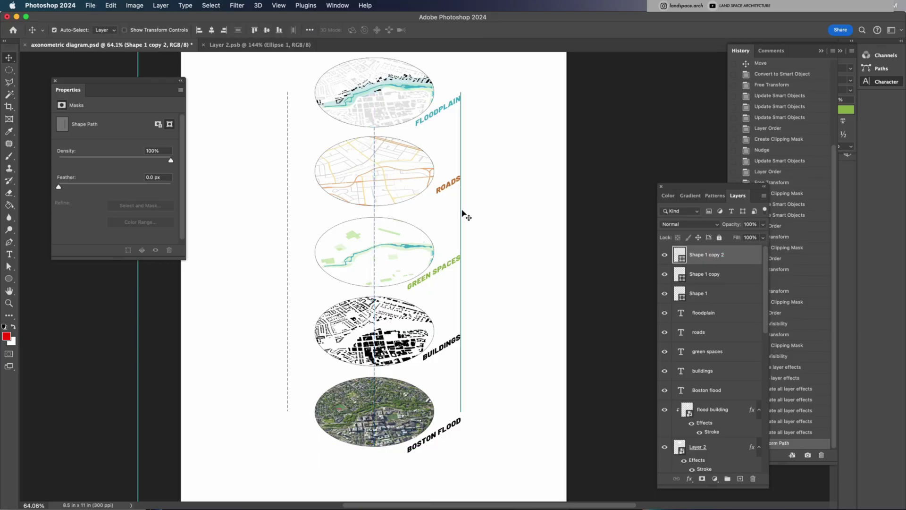
# Rearrange the ellipse maps, moving the top ones lower and the bottom aerial one up.
pyautogui.moveTo(385, 129); pyautogui.dragTo(399, 142)
pyautogui.moveTo(404, 189); pyautogui.dragTo(411, 196)
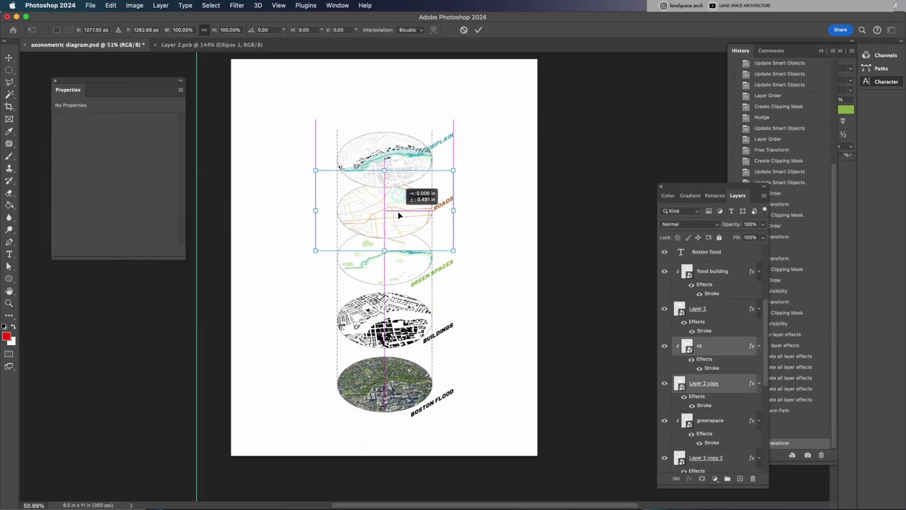
pyautogui.moveTo(409, 385); pyautogui.dragTo(409, 364)
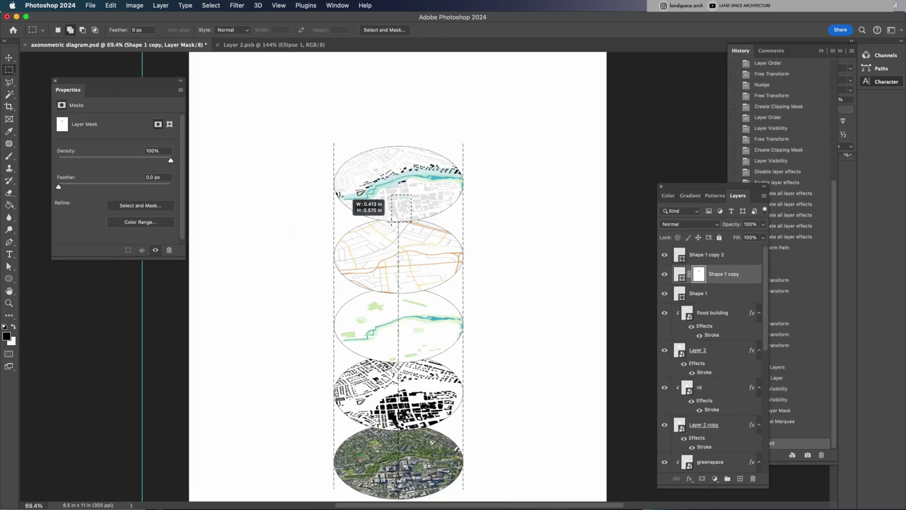
pyautogui.moveTo(348, 194); pyautogui.dragTo(386, 378)
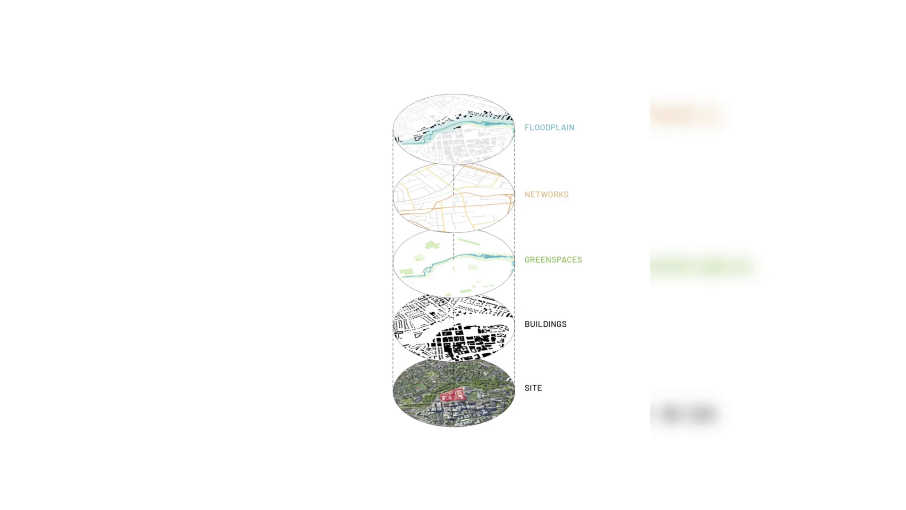